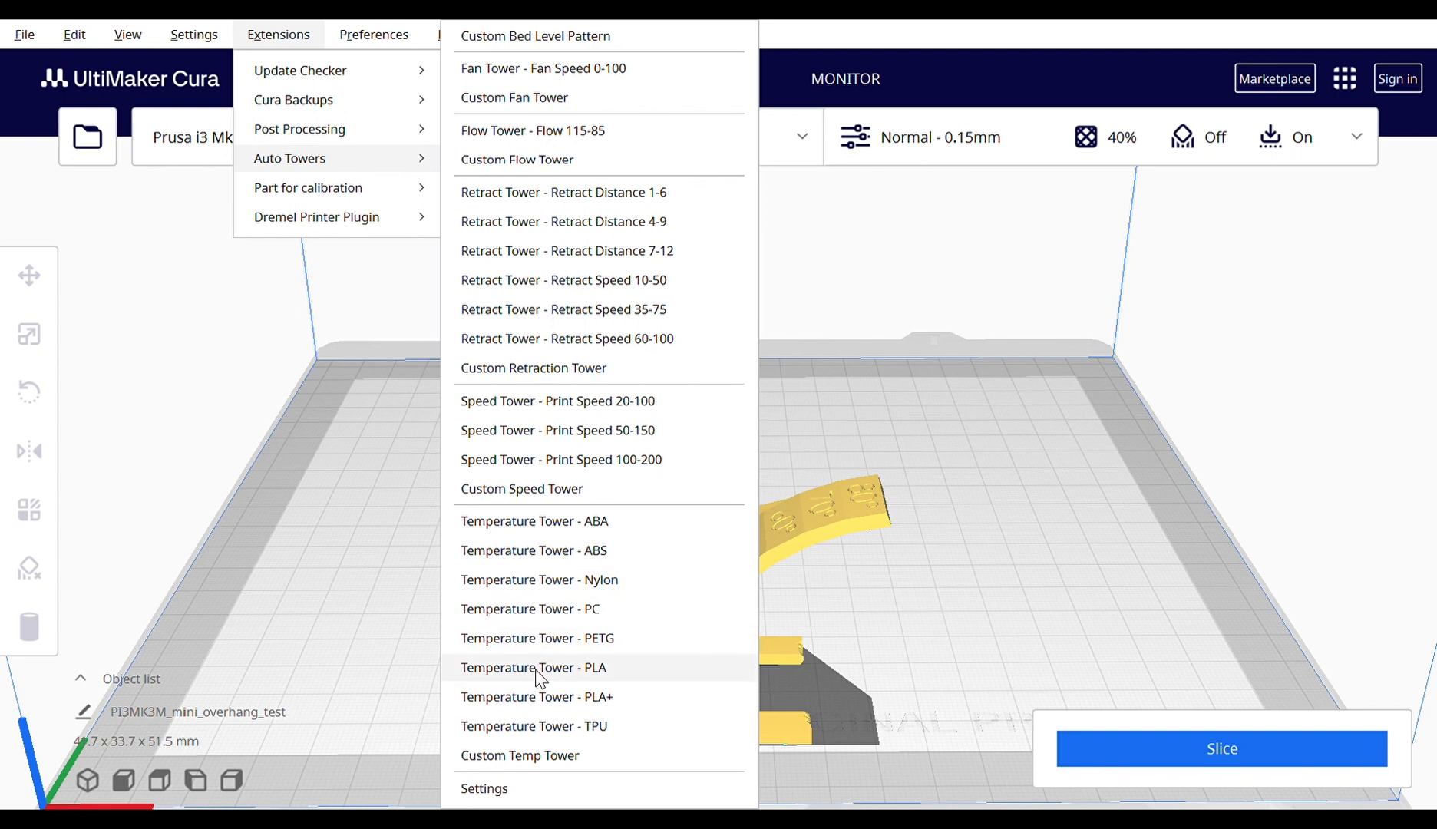
Add the preset PLA temperature tower to inspect its labelled temperature sections, and delete it from the build plate.
click(537, 667)
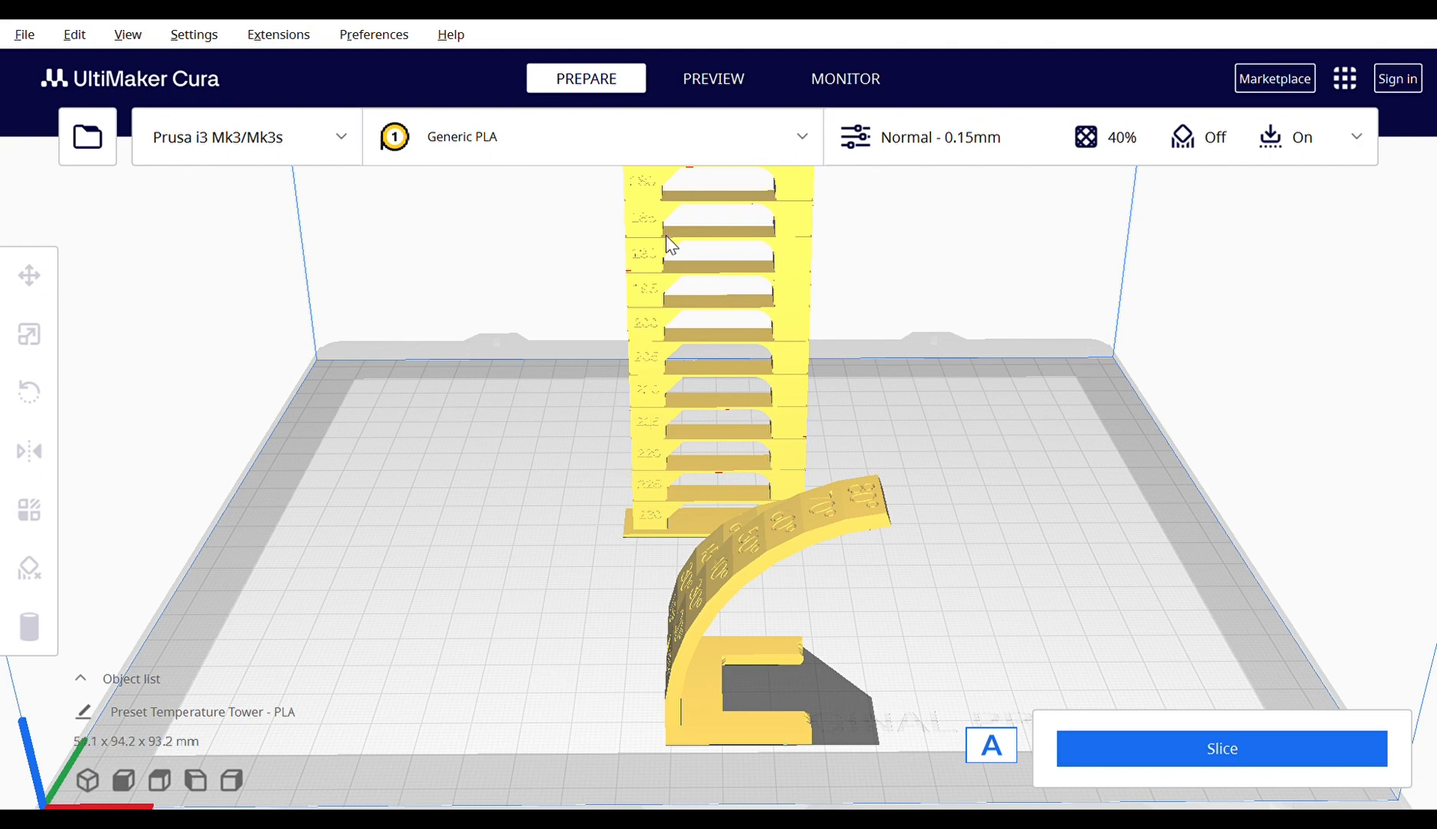
right_drag(590, 456, 669, 392)
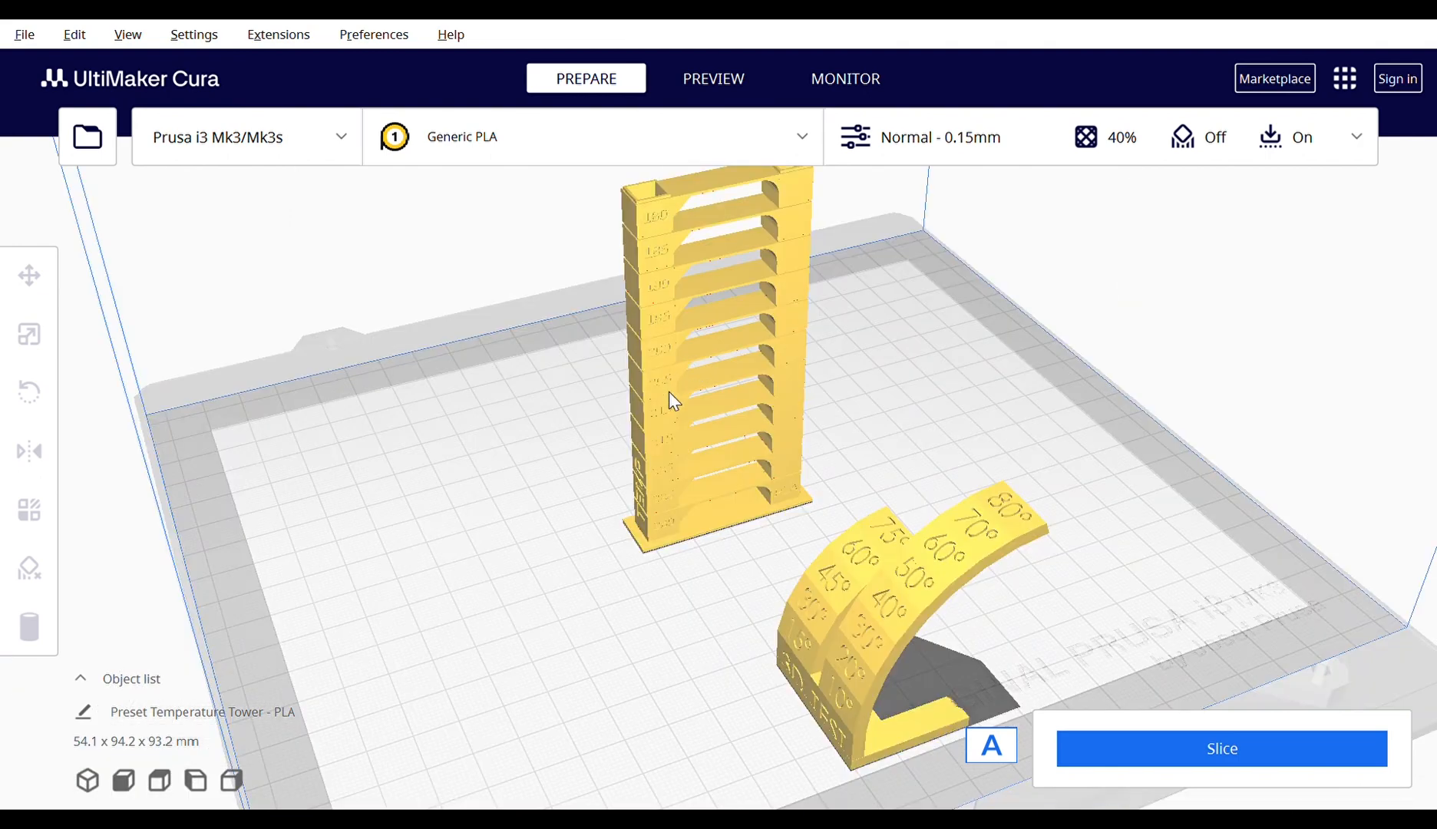
scroll(631, 491, up, 11)
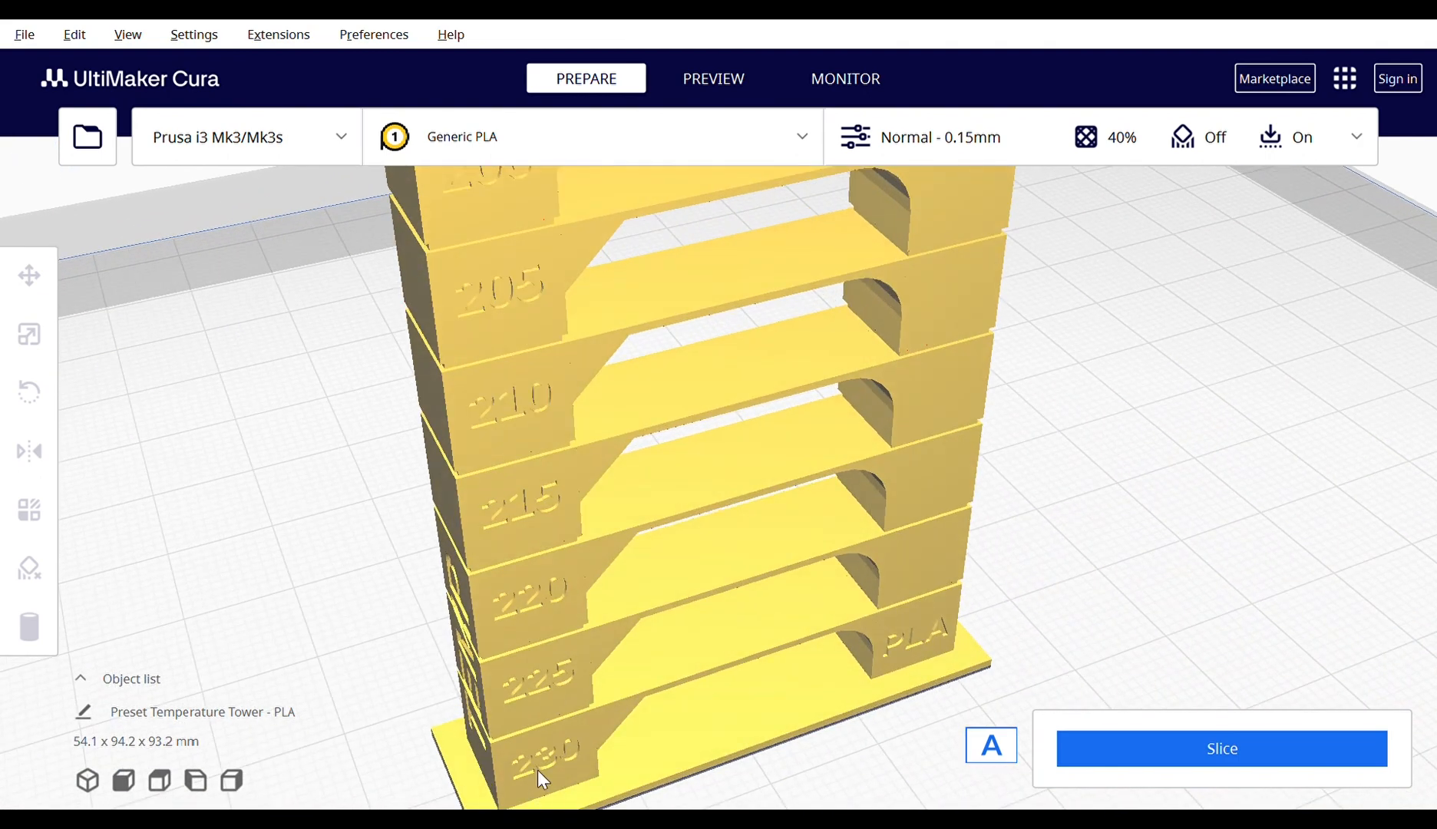
right_drag(643, 747, 622, 661)
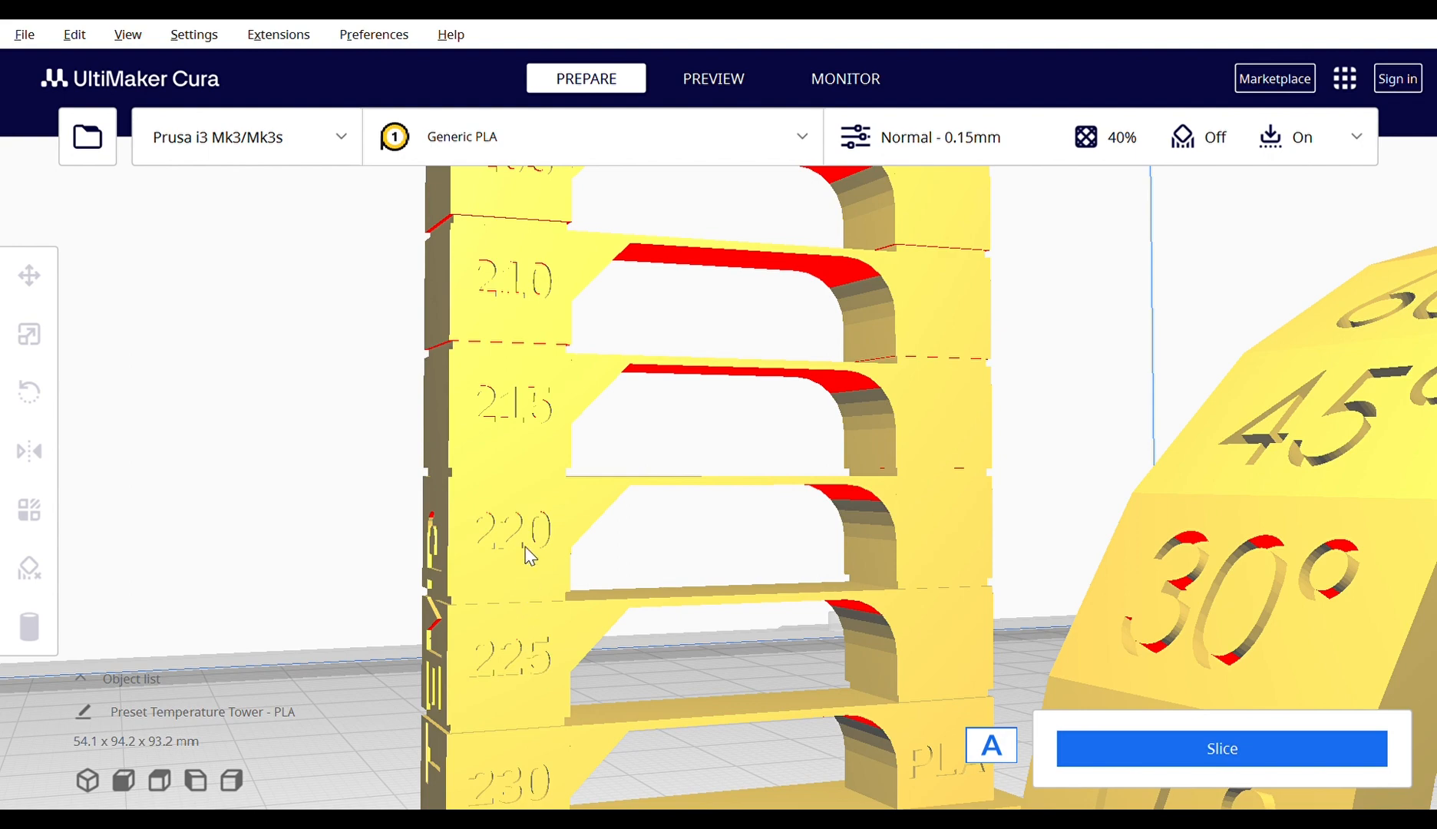
scroll(518, 530, down, 3)
scroll(522, 529, down, 2)
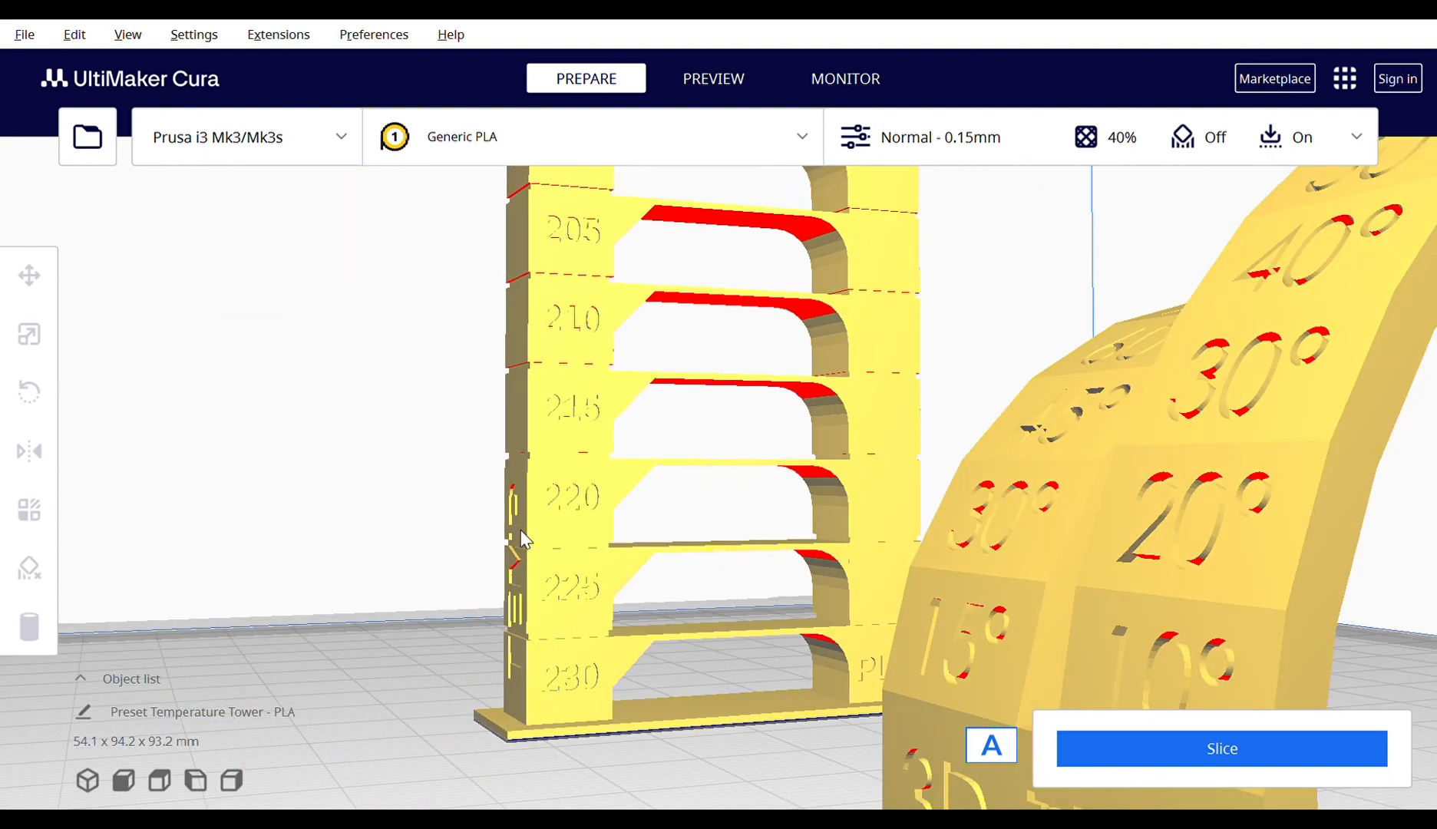
right_drag(663, 462, 644, 502)
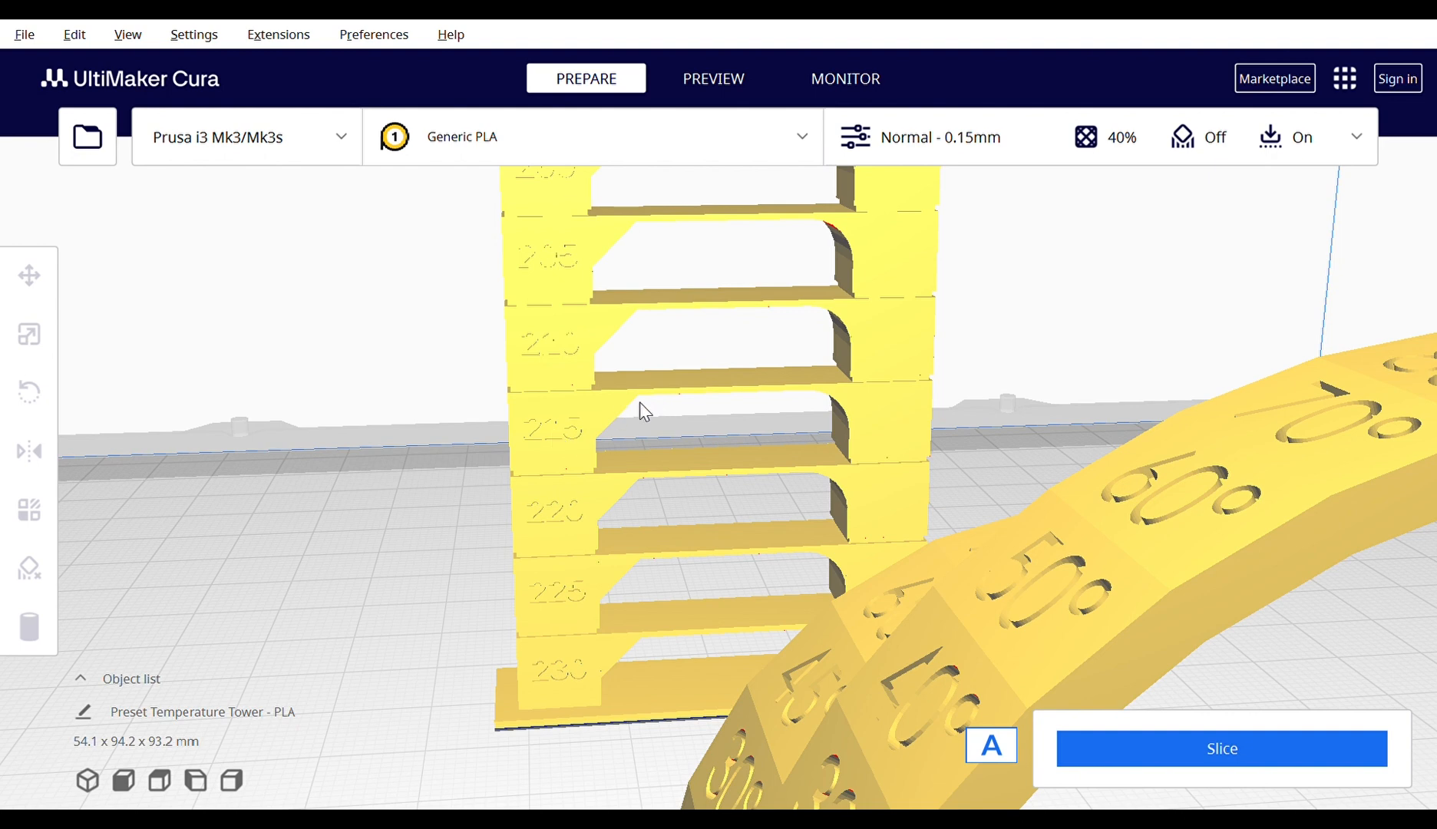
key(Delete)
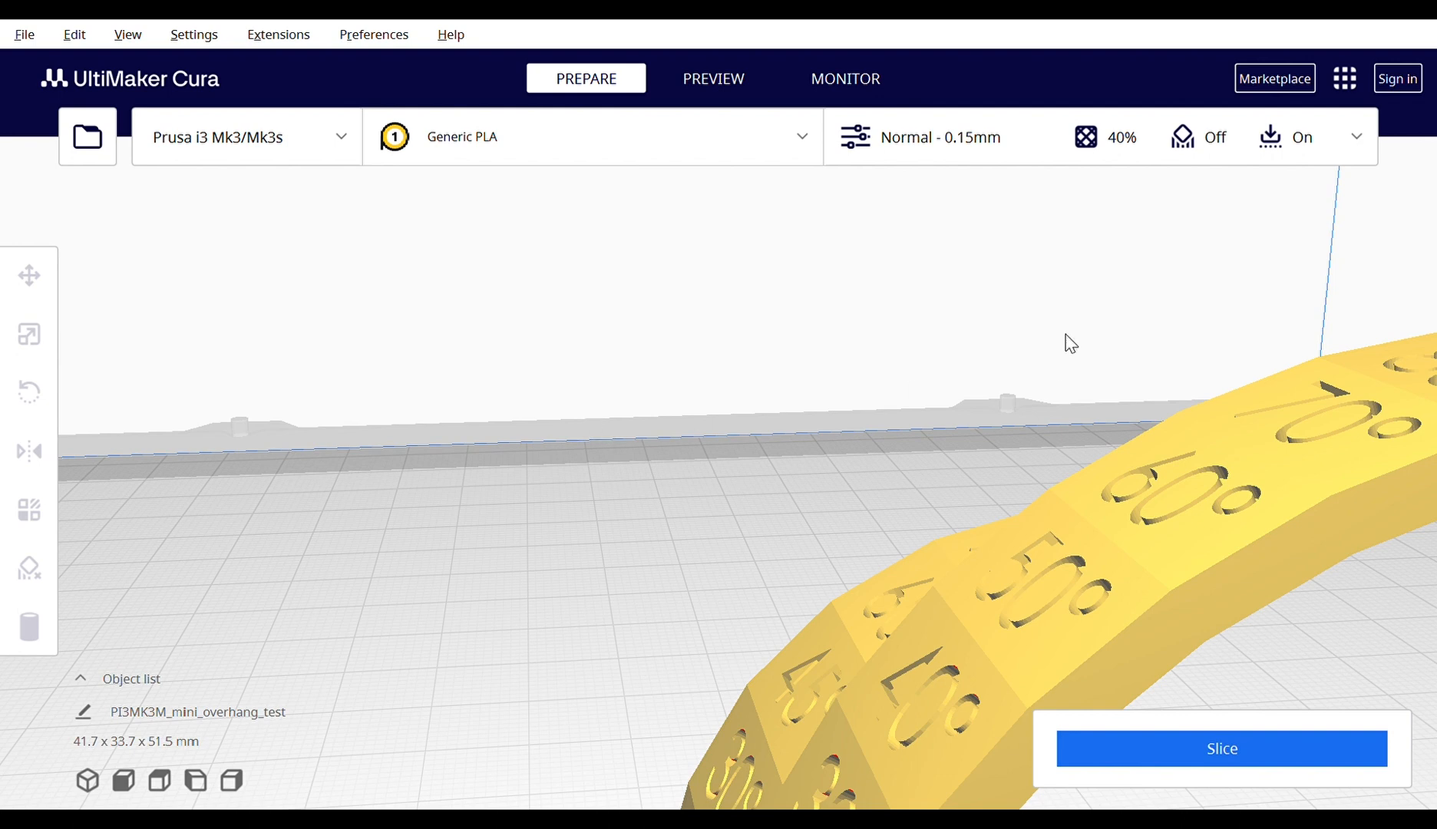
Set the visibility of the print settings to All.
click(1356, 139)
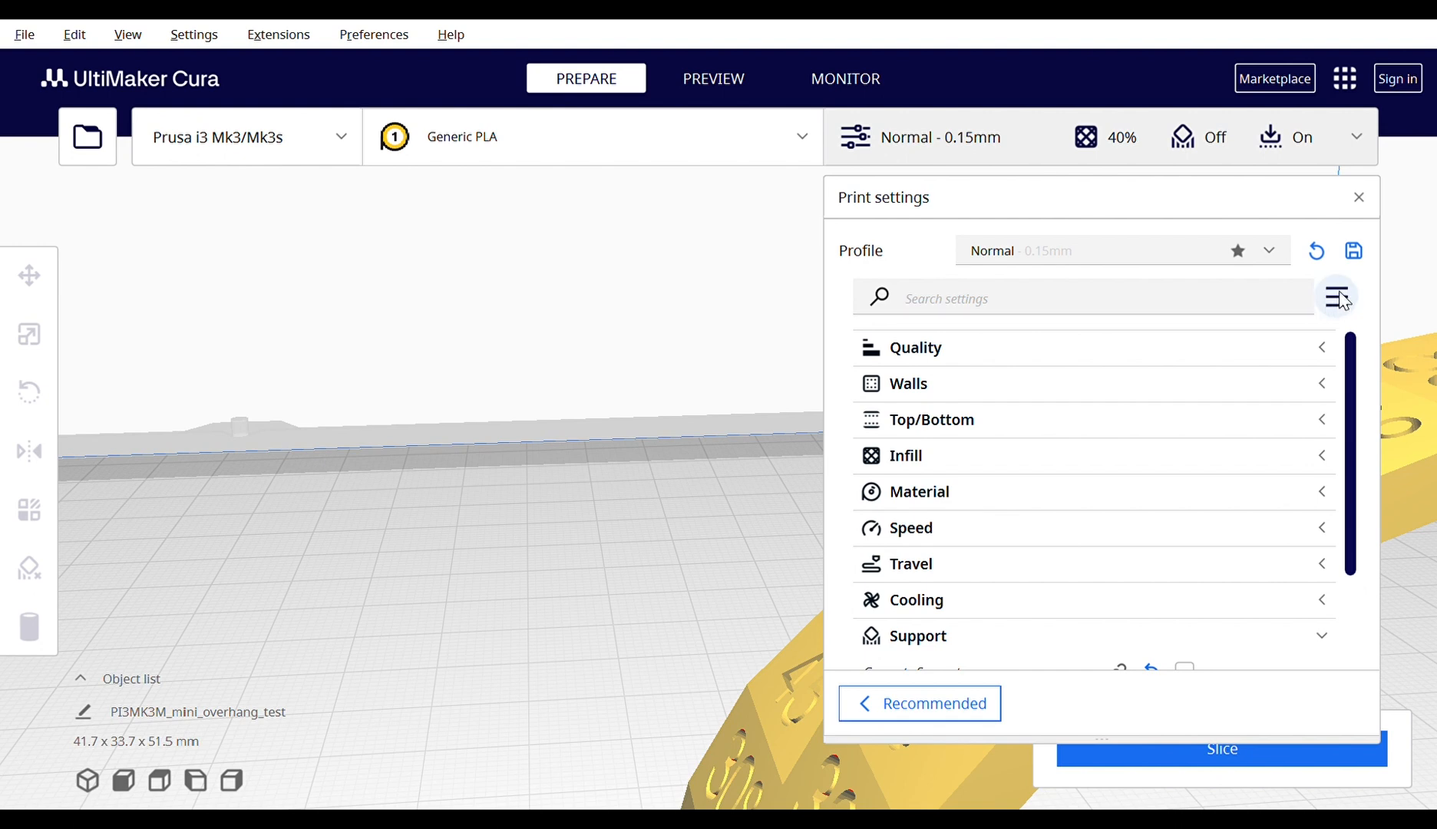
click(1337, 297)
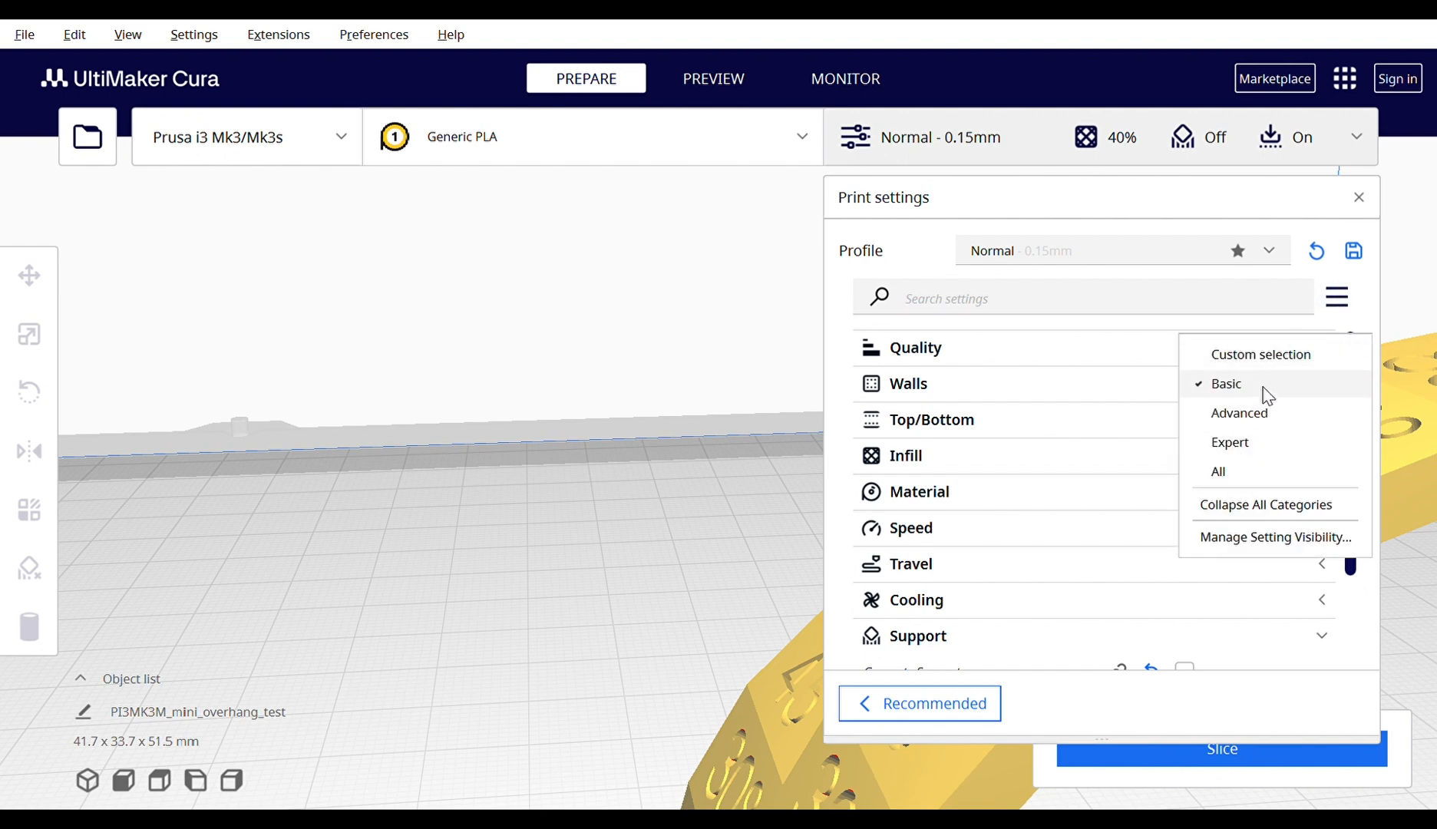
click(1247, 476)
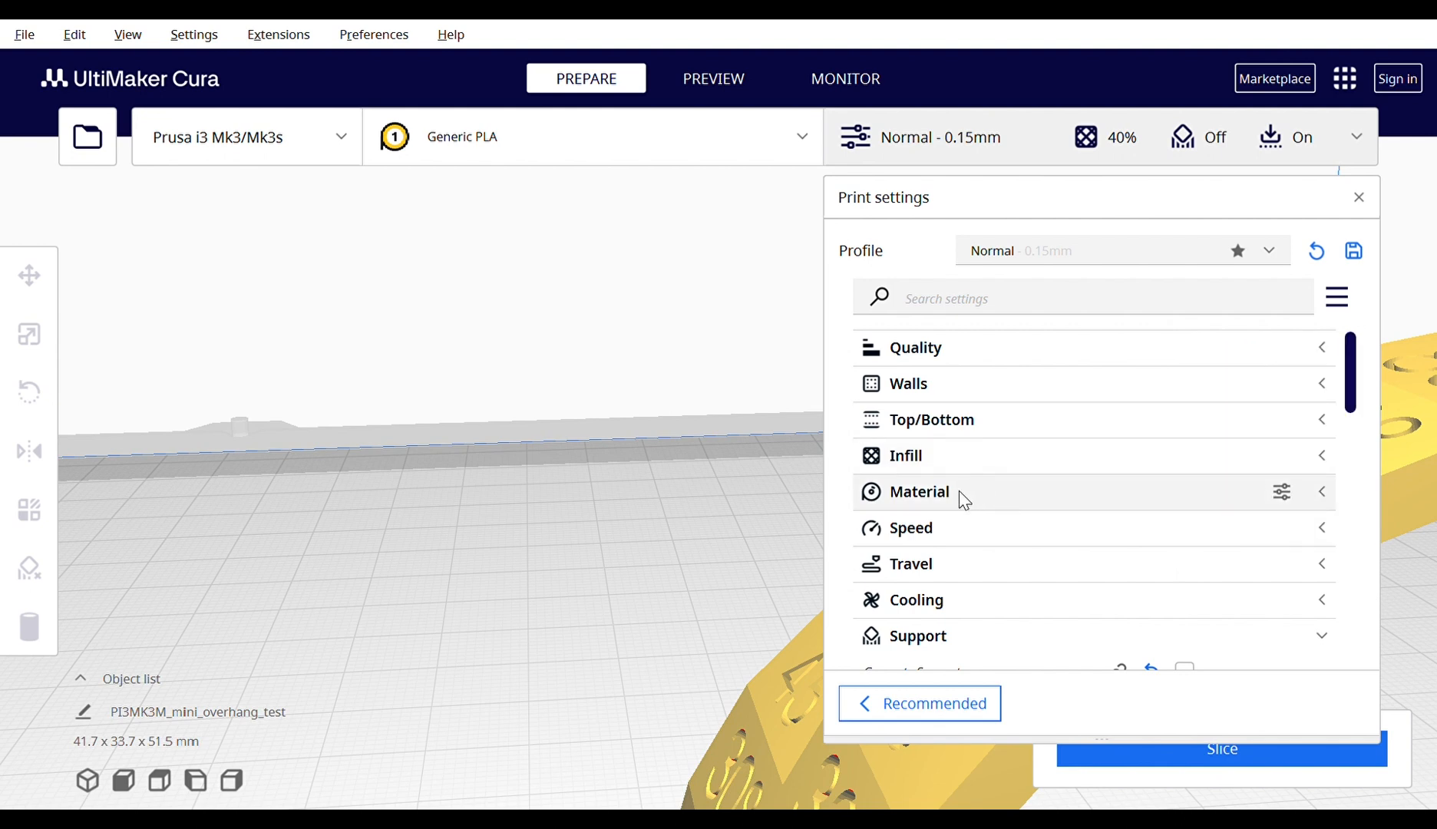
Review the printing temperature and build plate temperature settings in the Material category.
click(1093, 497)
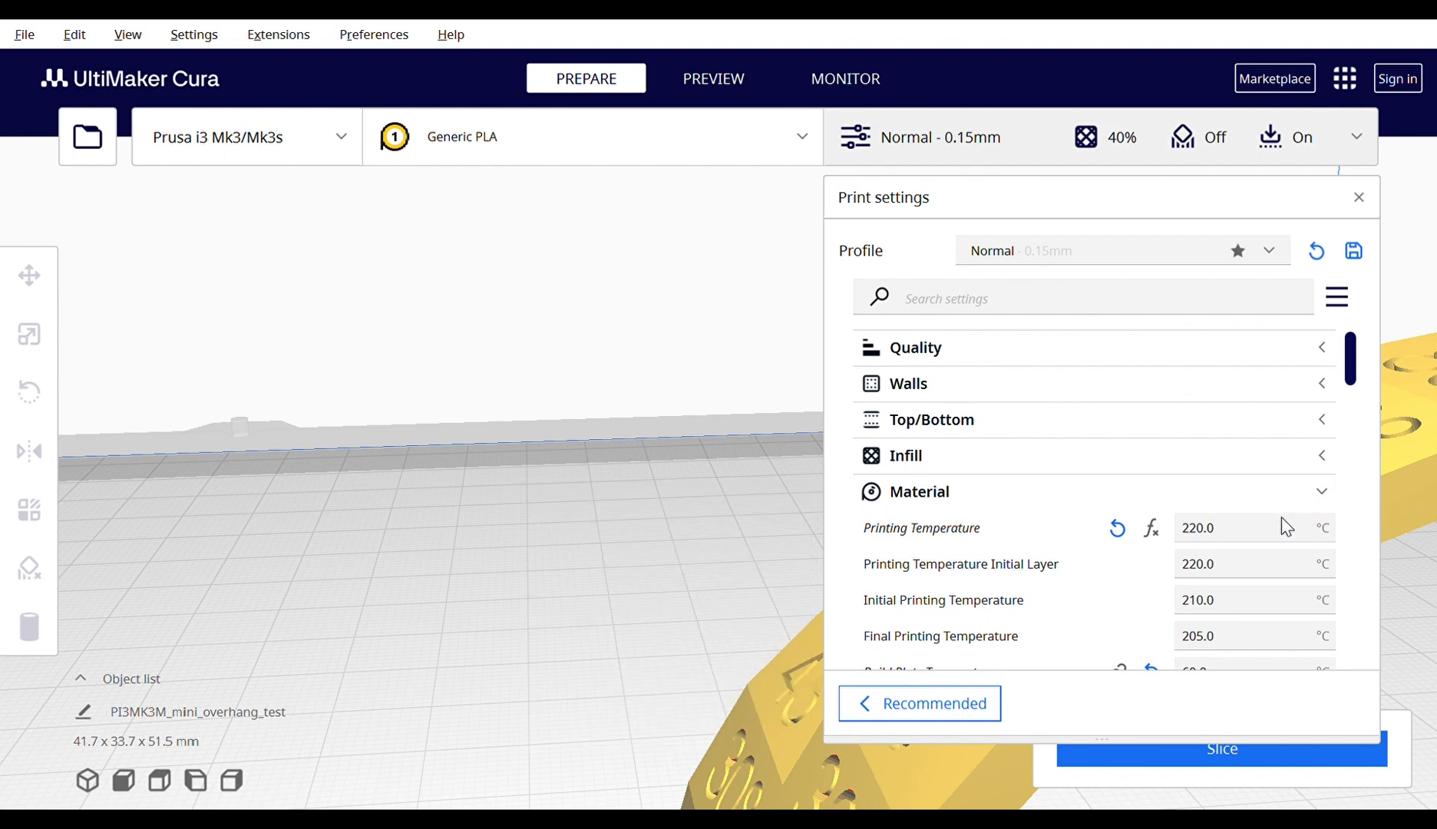
mouse_move(1268, 541)
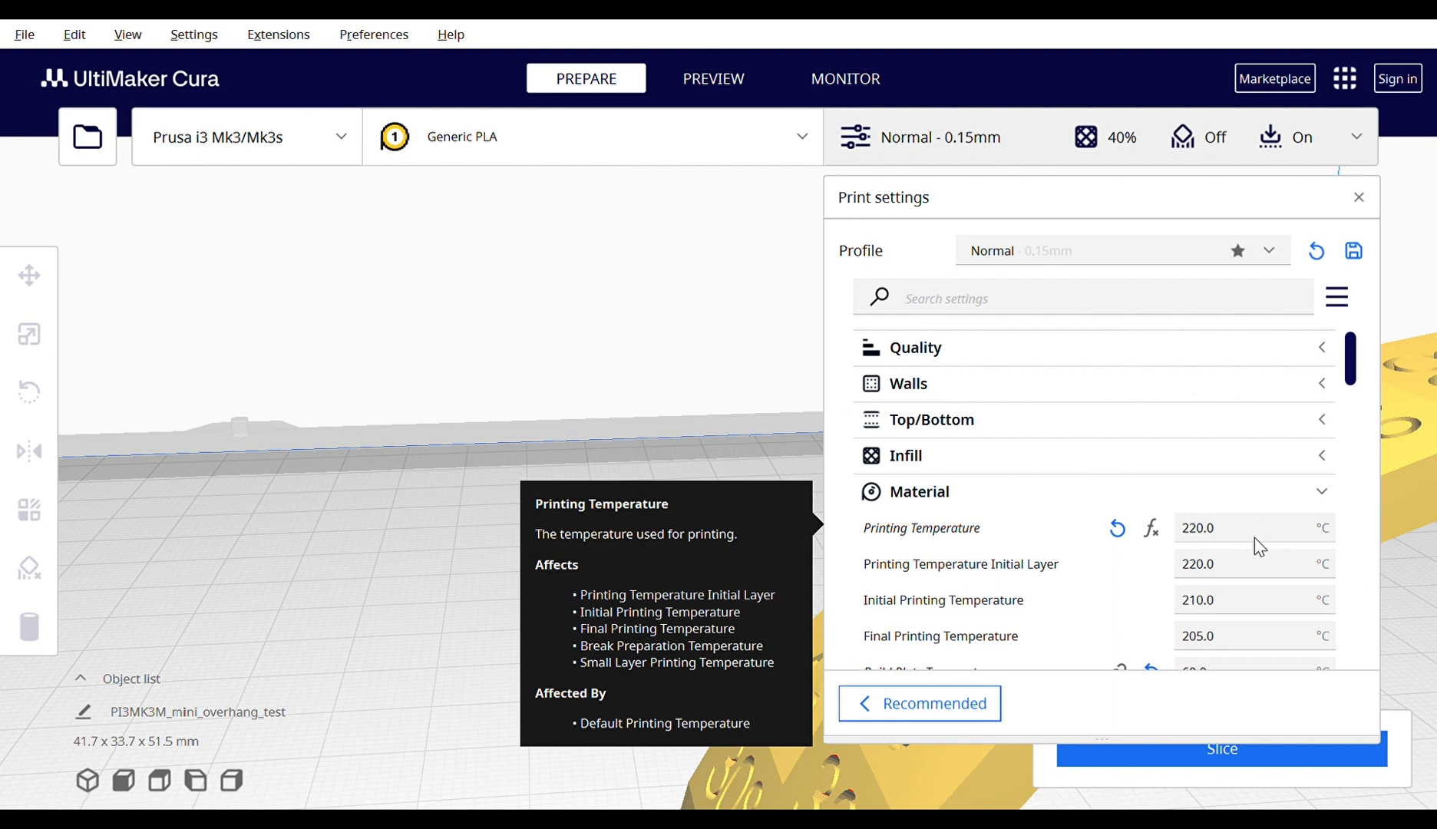
scroll(1263, 545, down, 2)
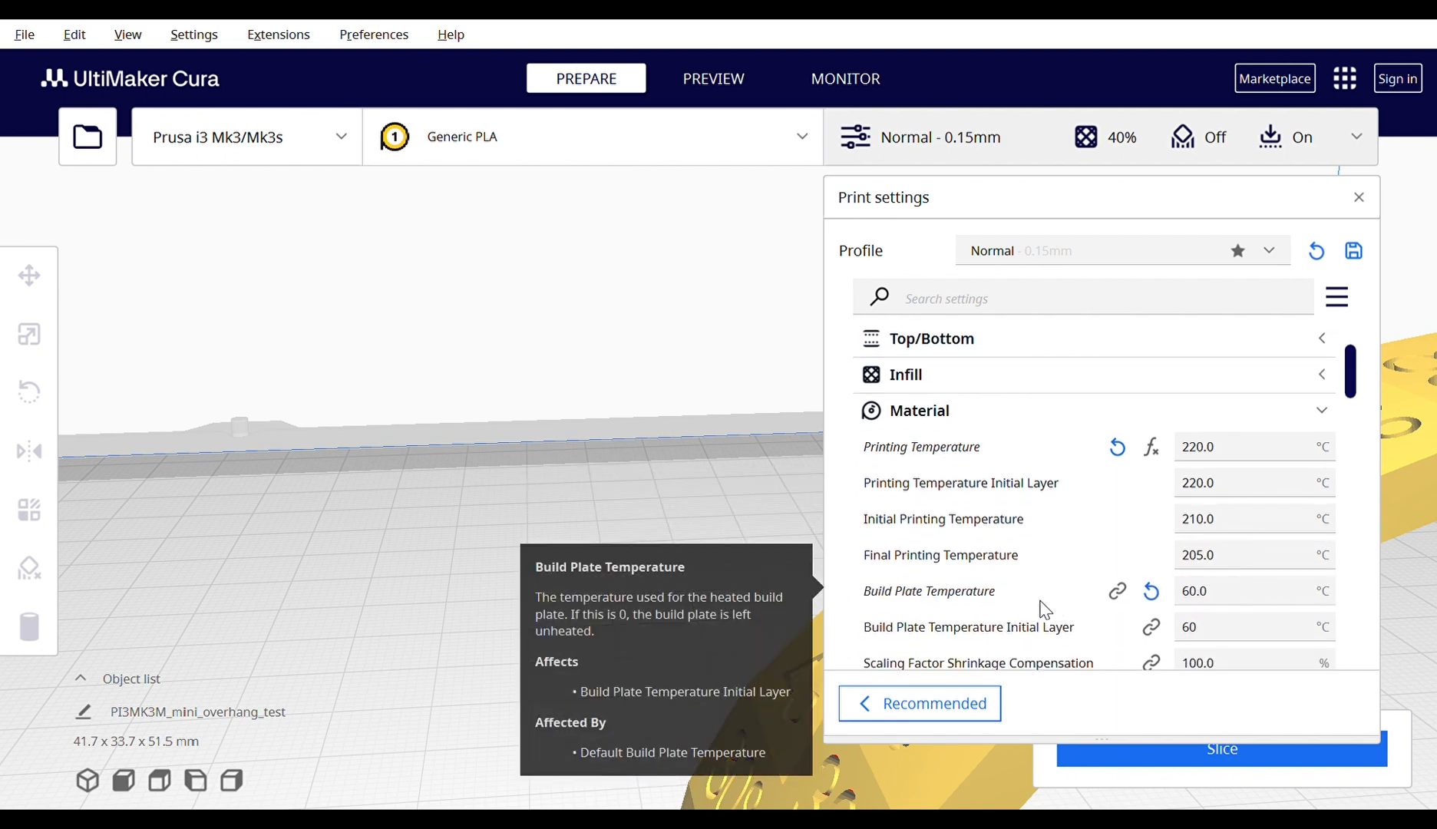
mouse_move(898, 642)
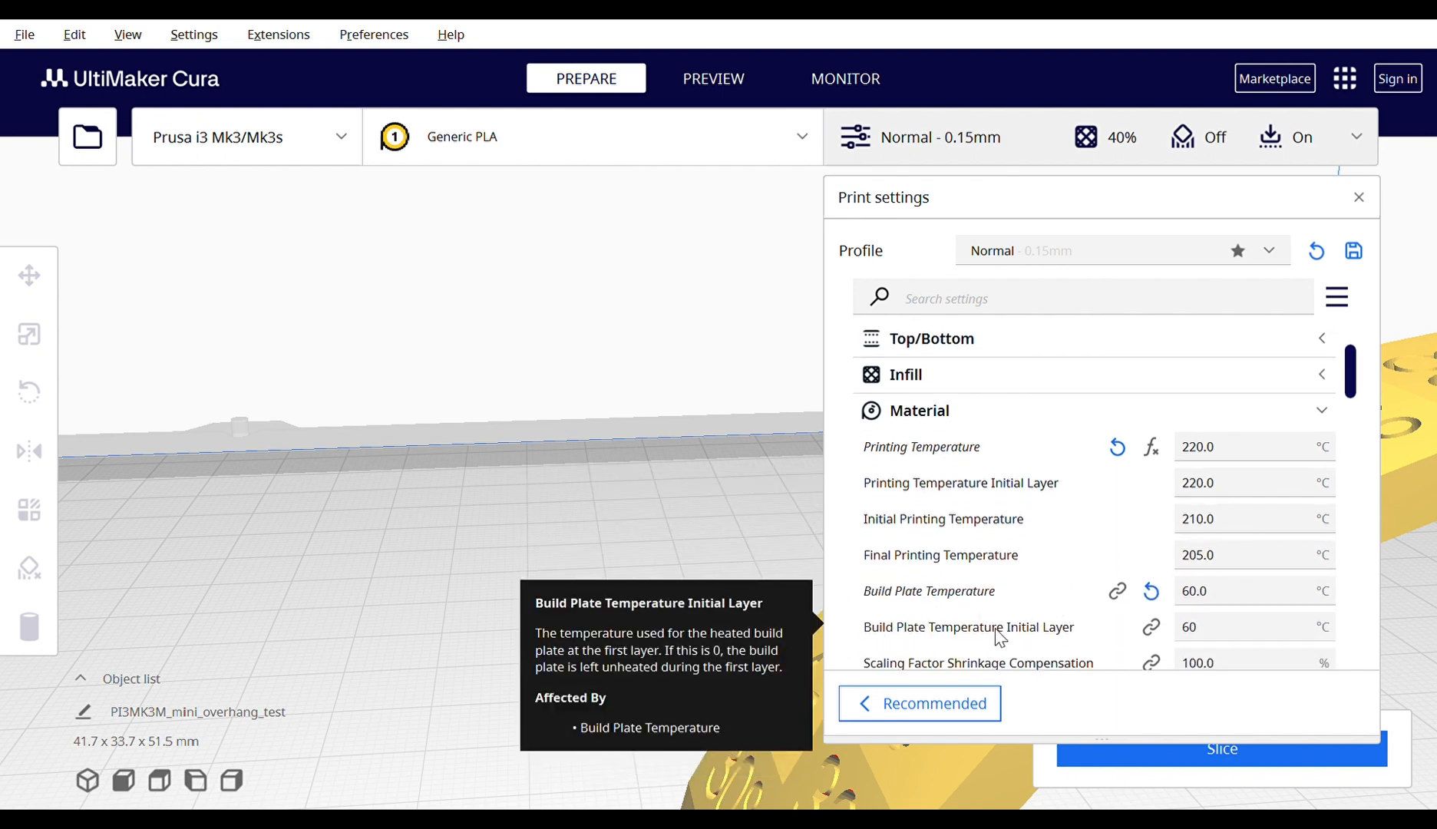
mouse_move(950, 595)
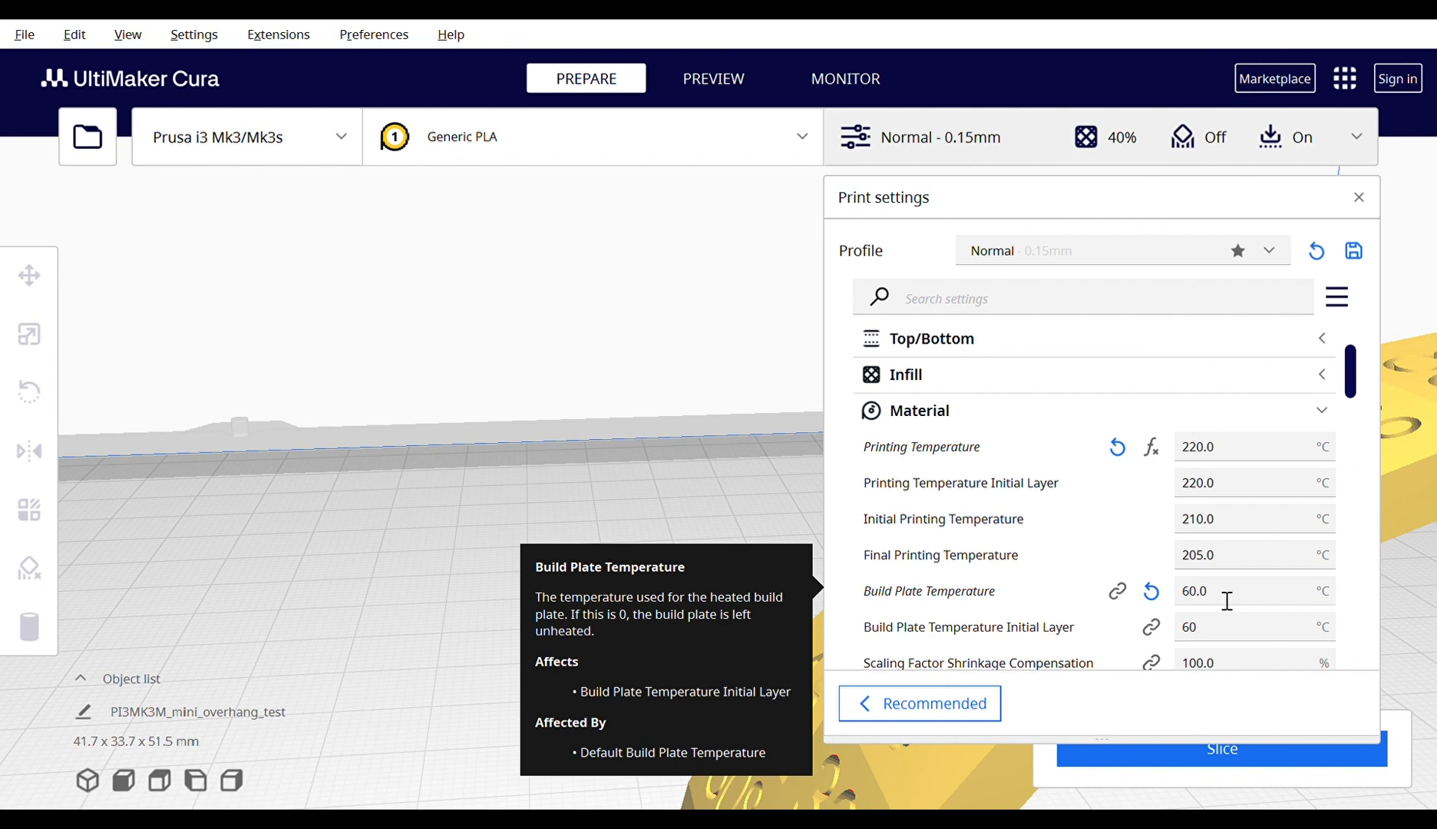
click(1238, 412)
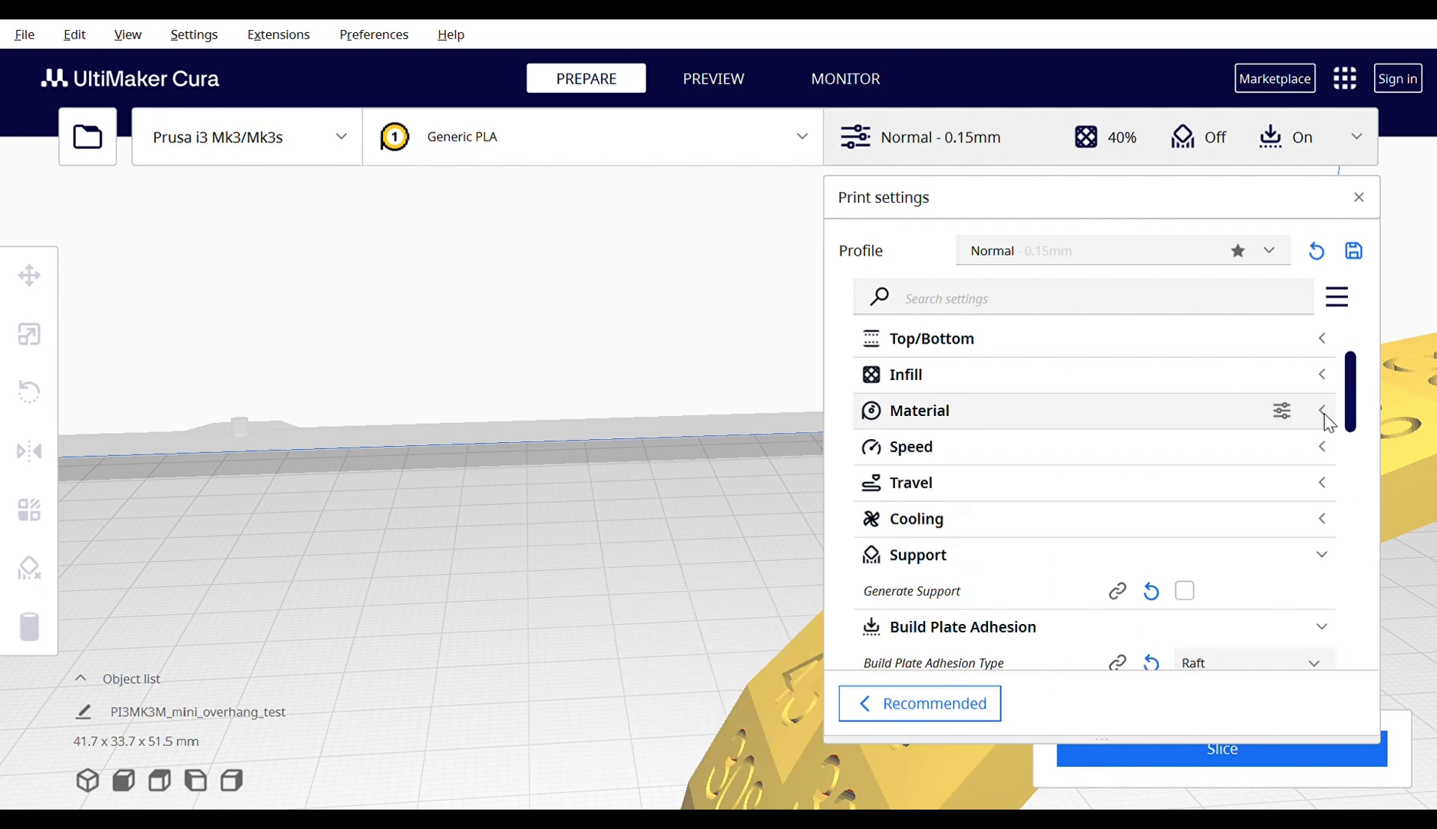
Set the Print Speed to 50 mm/s in the Speed category.
click(1027, 447)
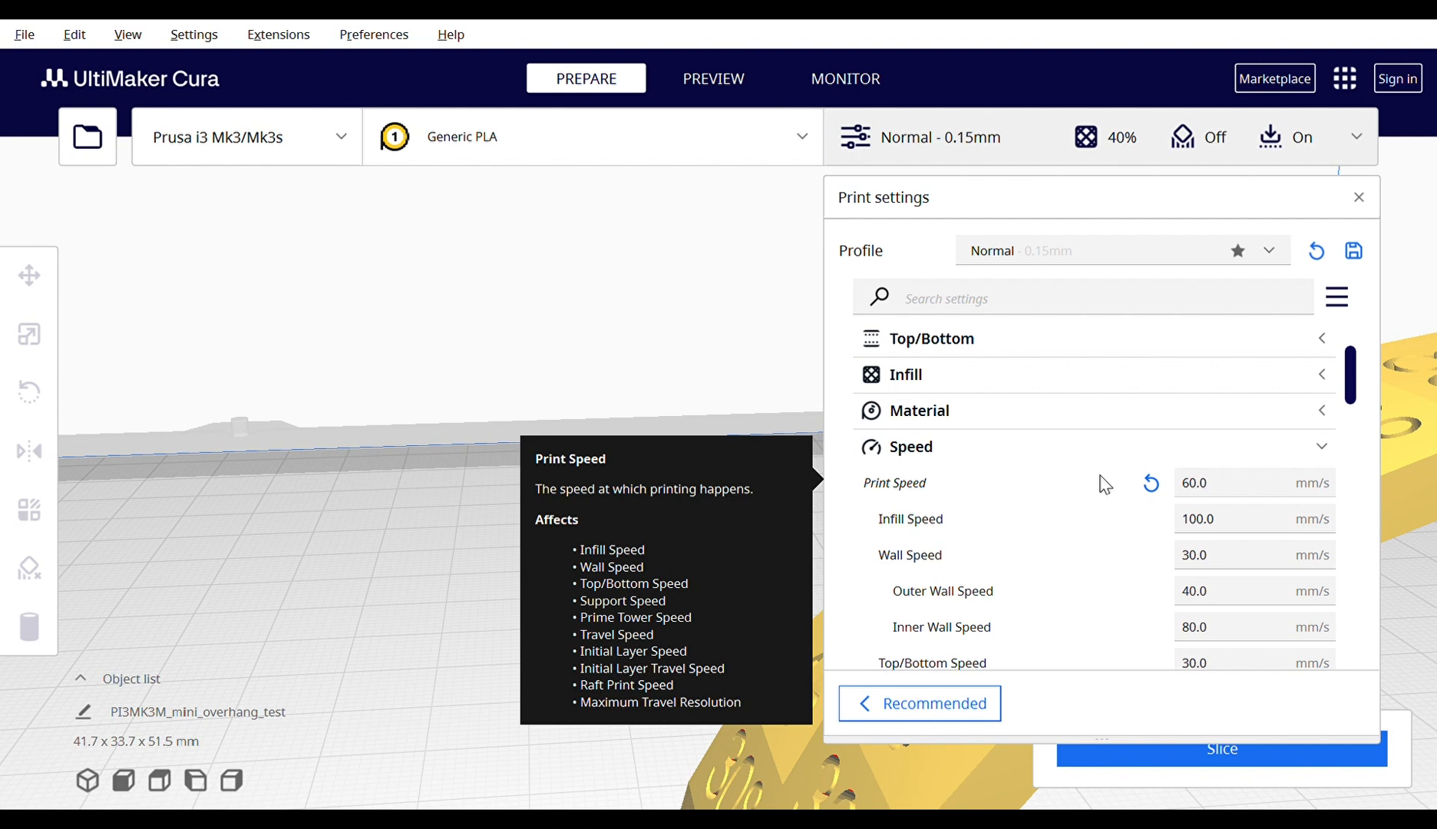
click(1199, 493)
key(BackSpace)
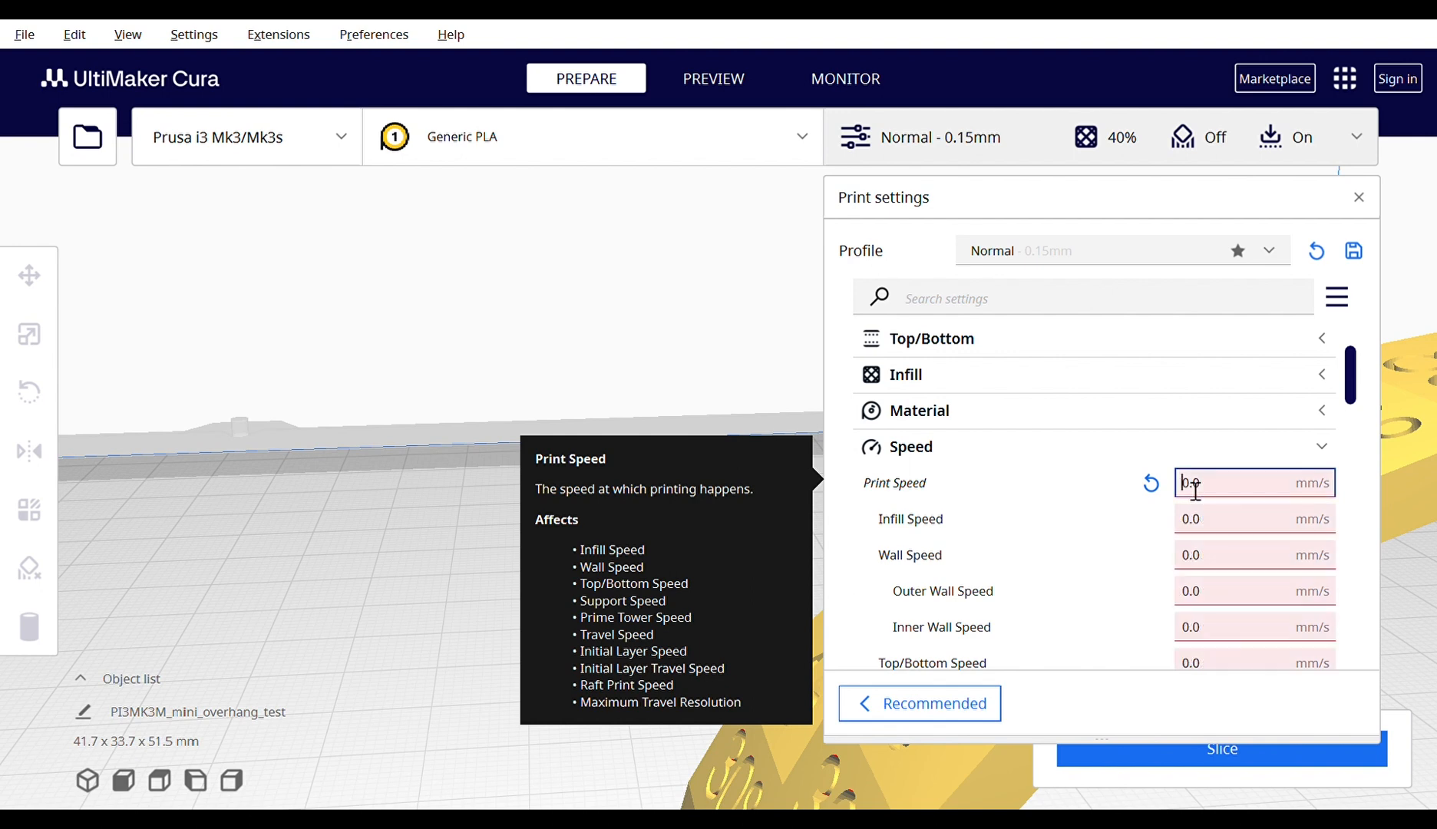
text(5)
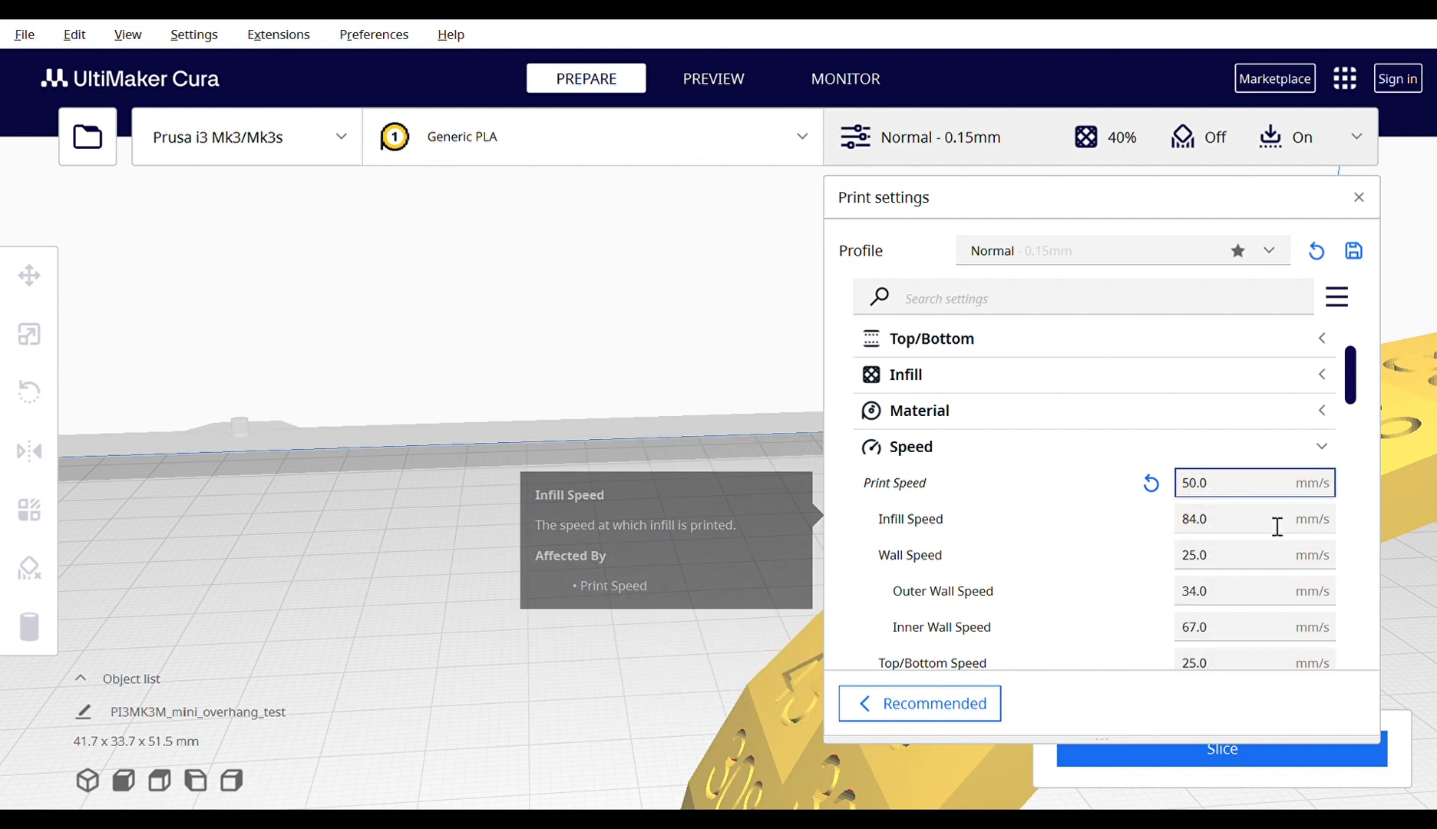
click(1319, 447)
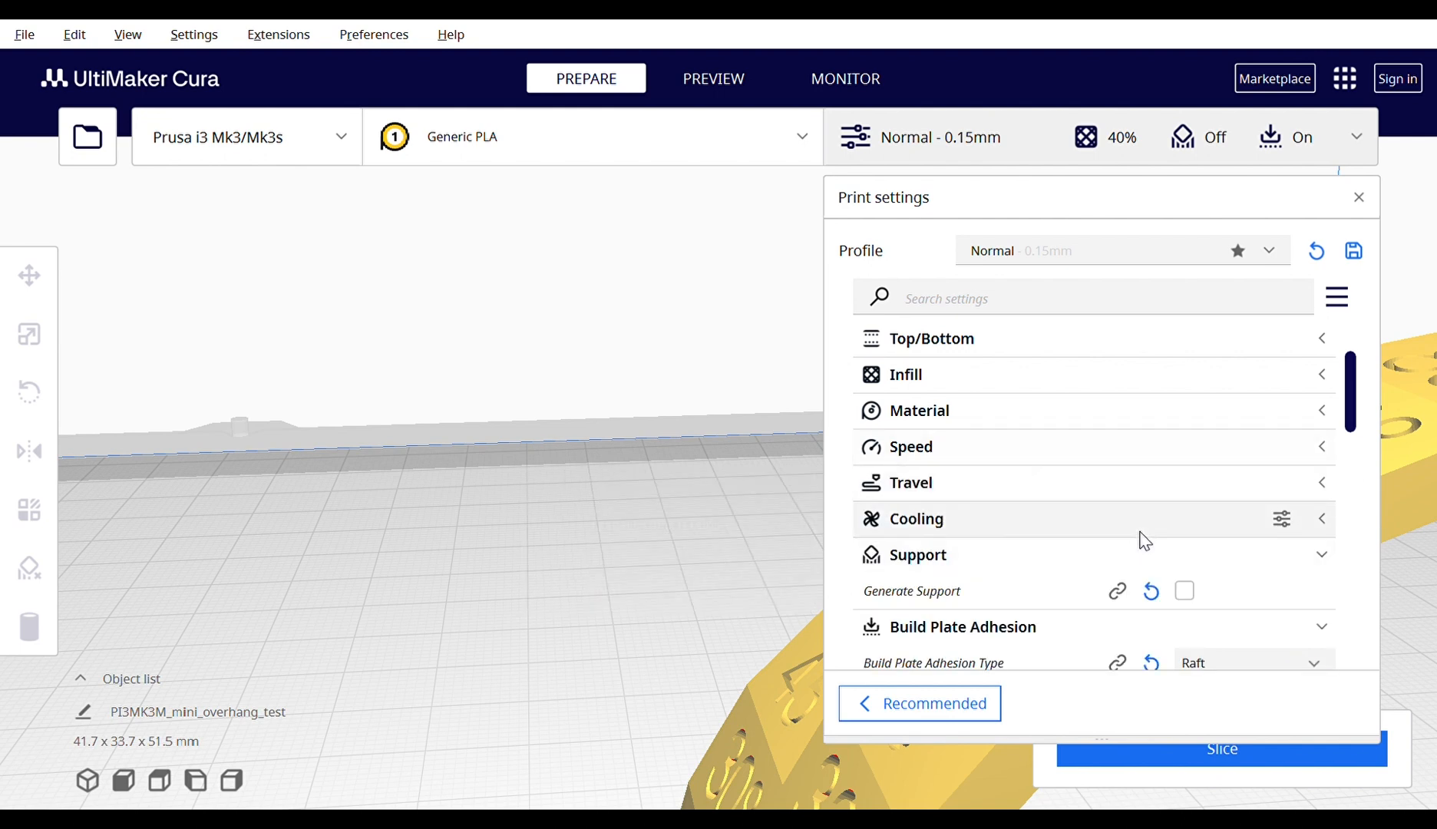
Inspect the overhangs of the mini overhang test model and enable Generate Support.
scroll(690, 411, down, 2)
right_drag(680, 459, 560, 454)
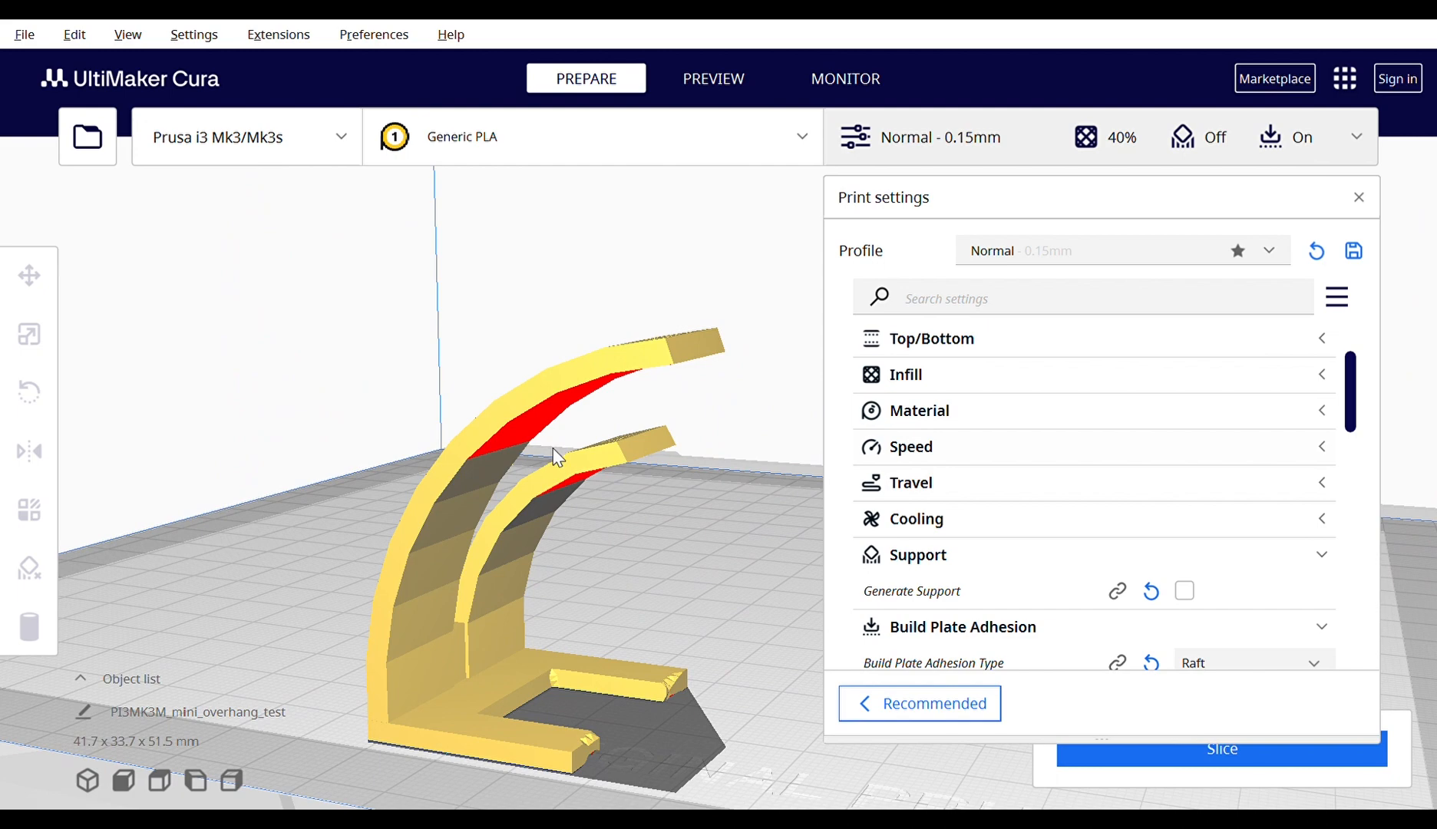
right_drag(454, 487, 700, 519)
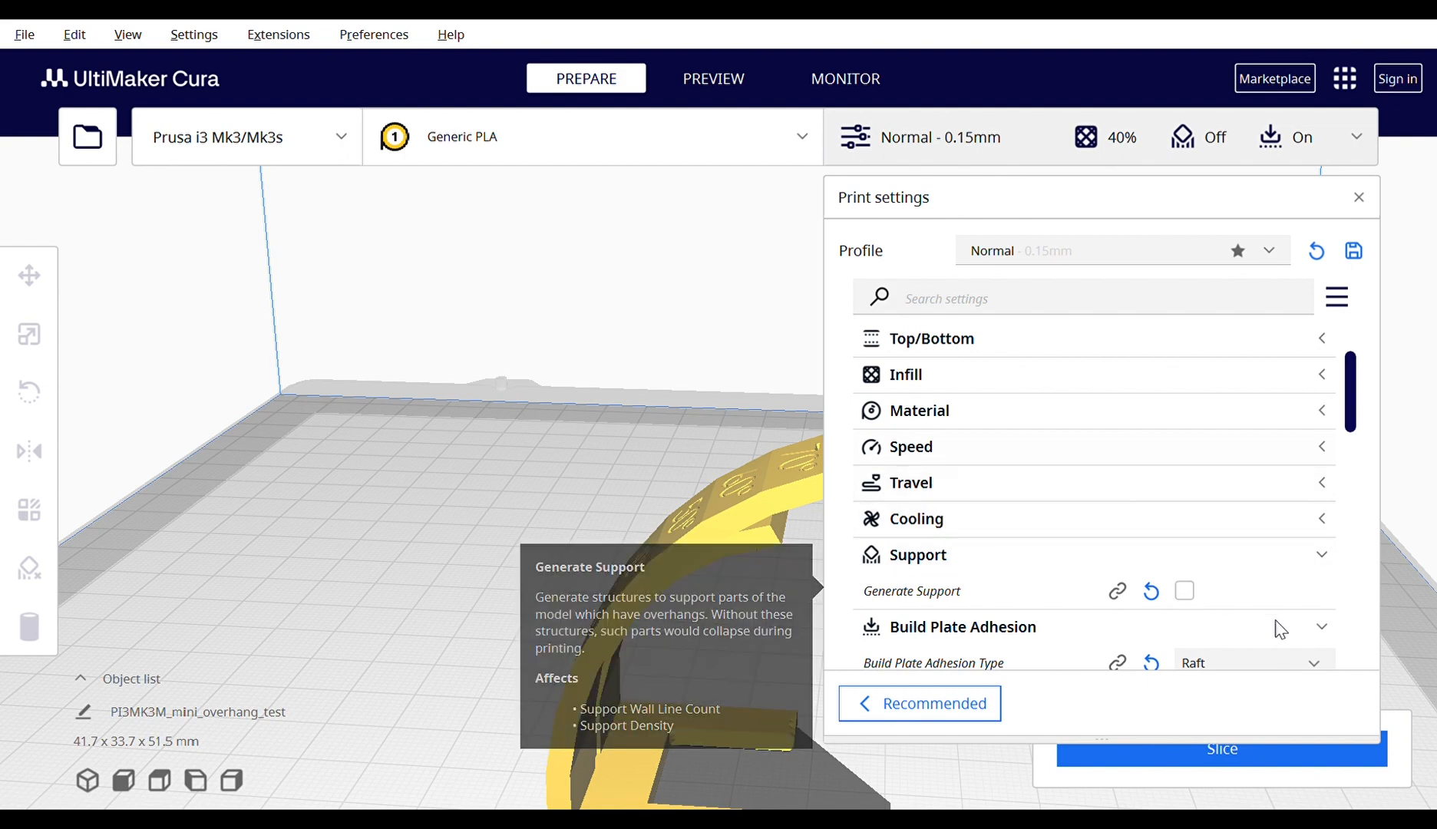
click(1185, 591)
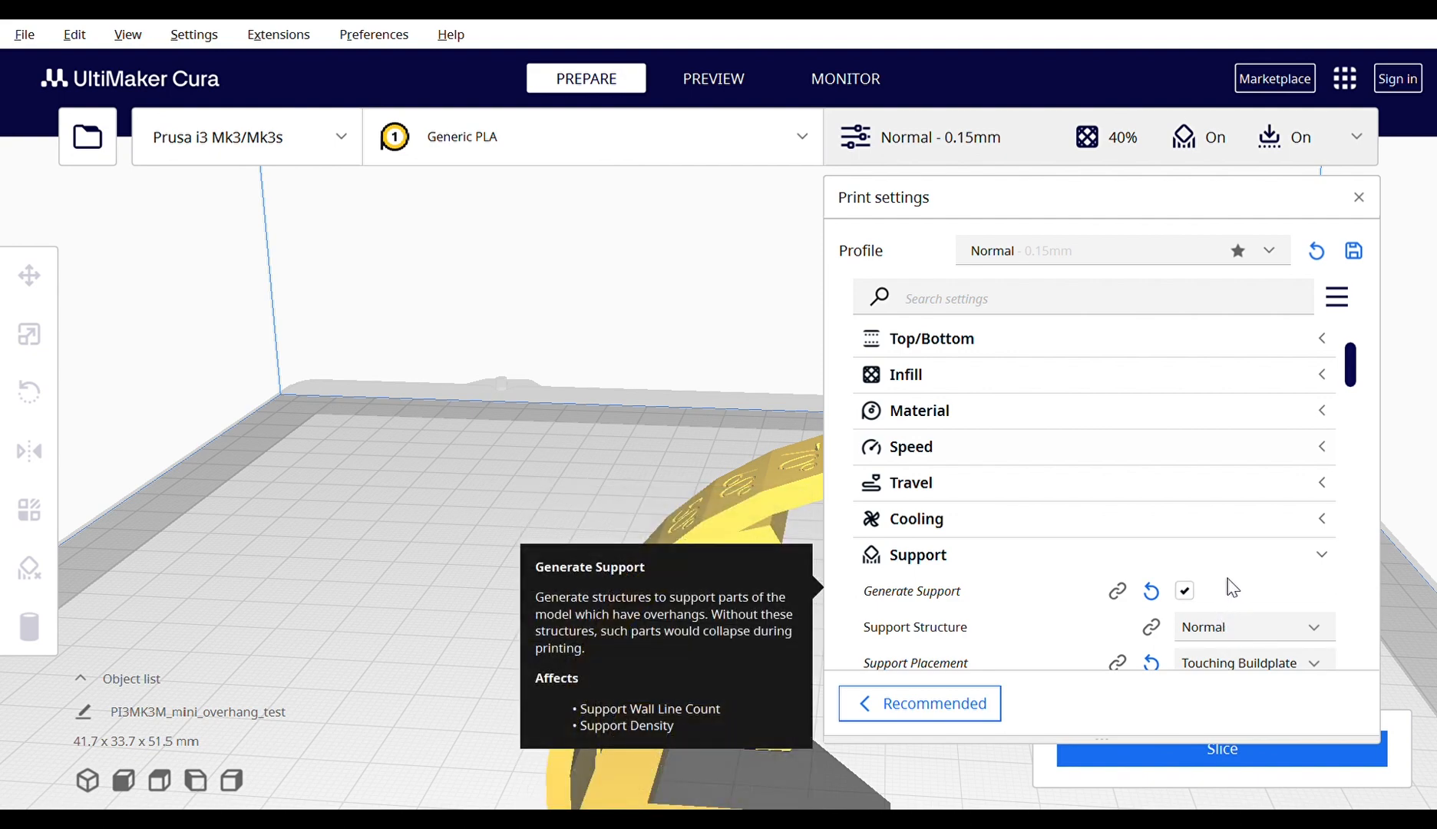
Slice the overhang test and inspect its normal supports in the layer preview.
click(1179, 758)
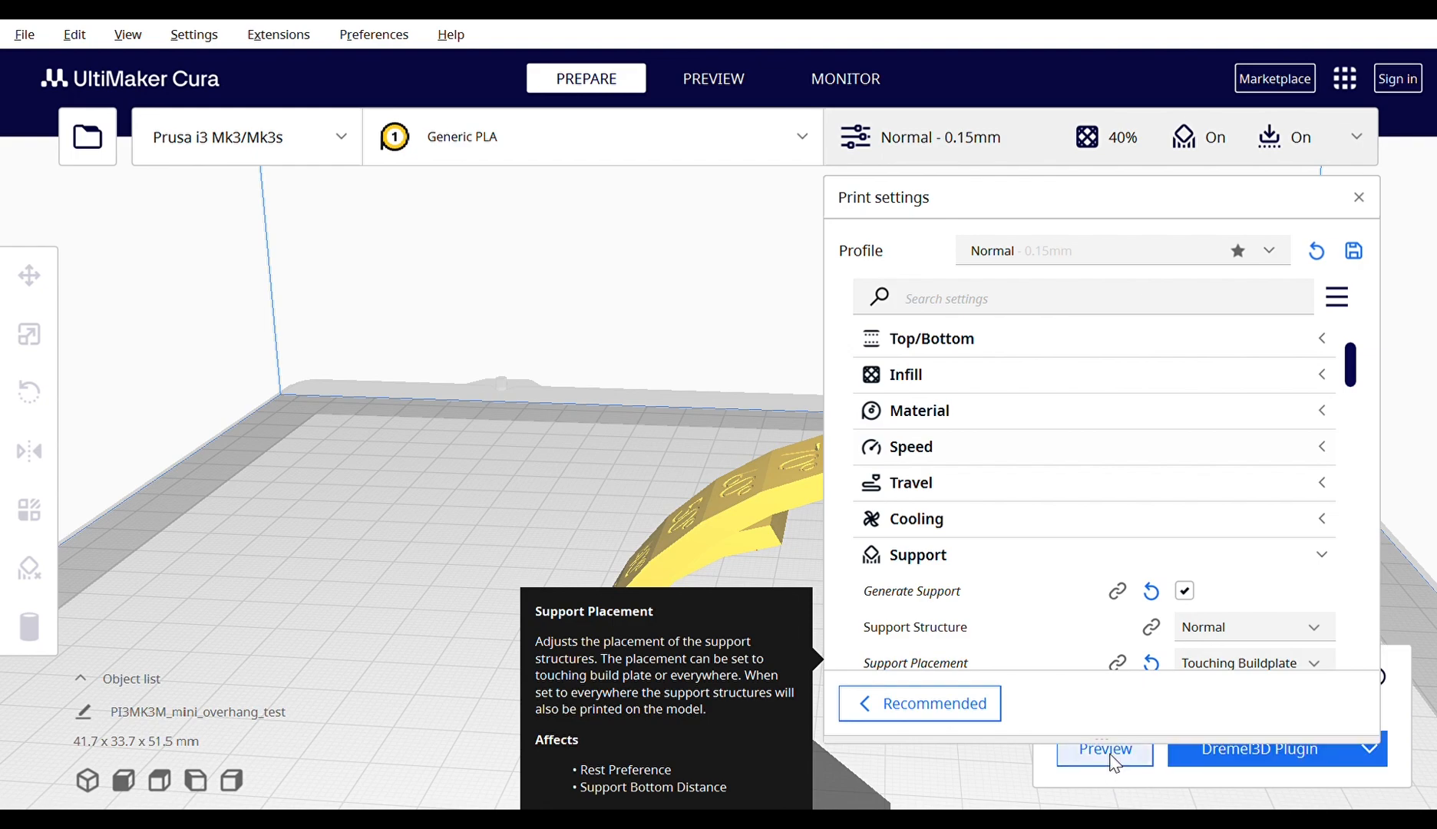
click(1109, 752)
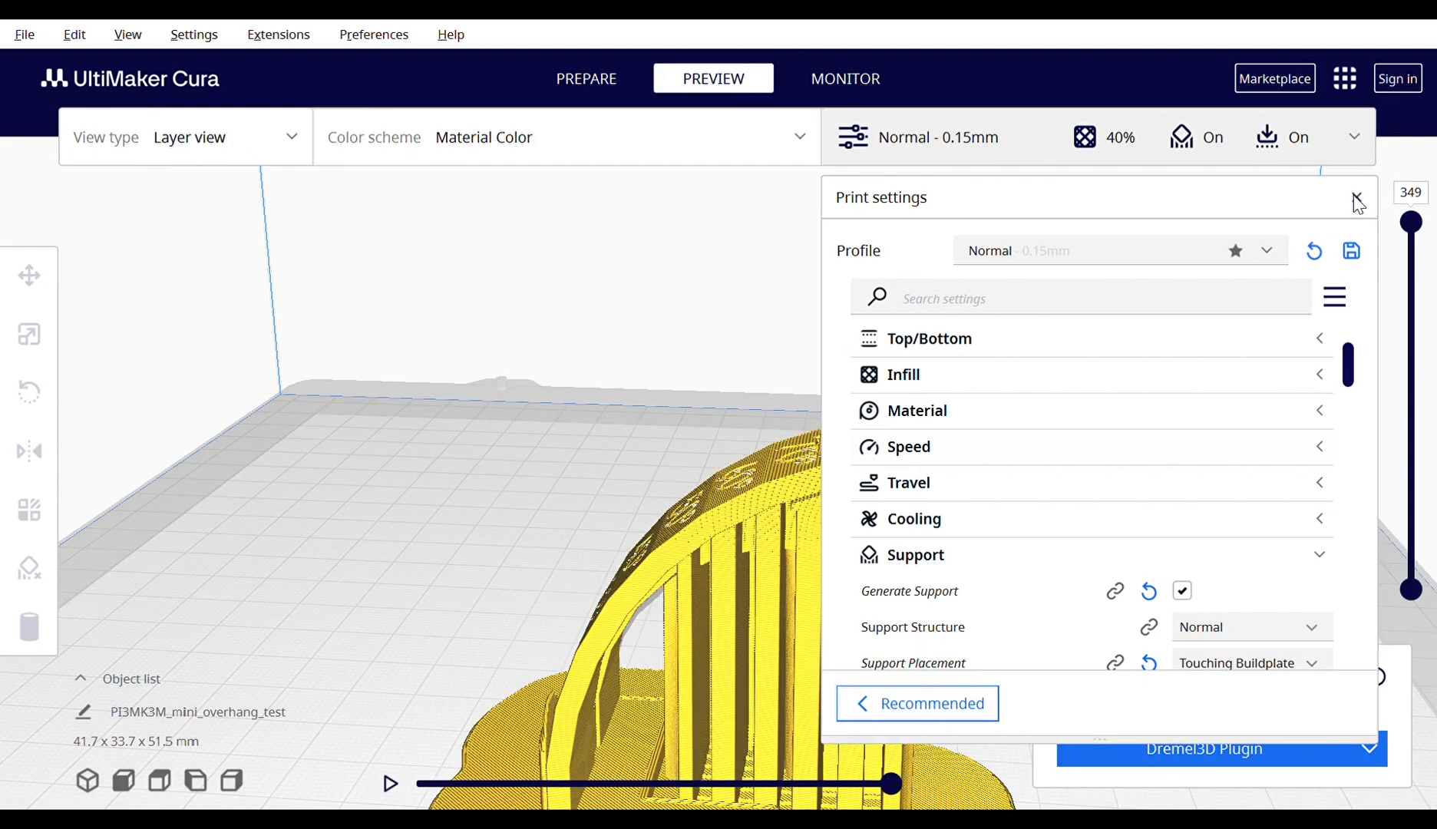
click(1356, 198)
right_drag(1326, 303, 815, 602)
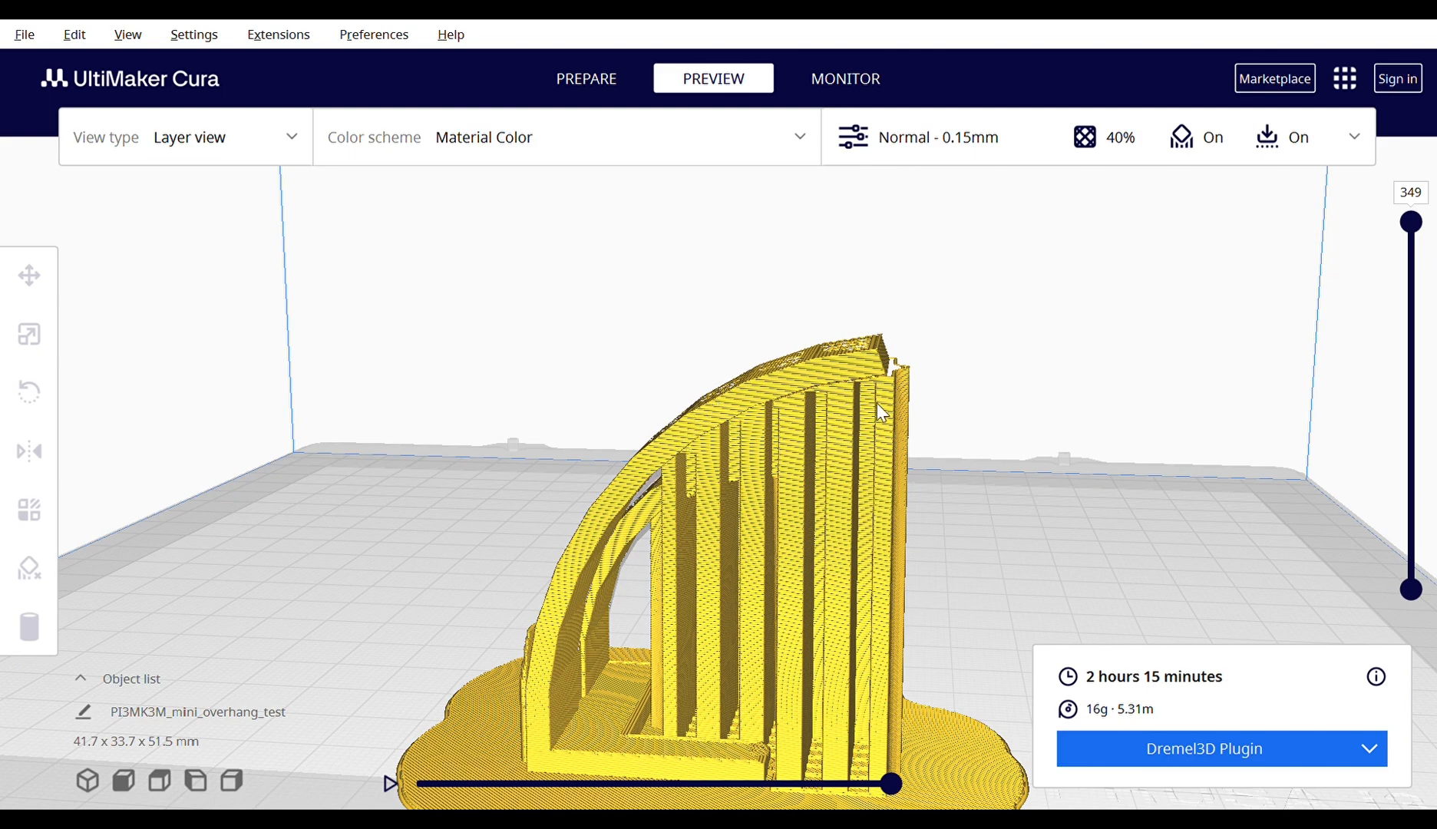
mouse_move(875, 406)
right_down()
mouse_move(667, 444)
mouse_move(574, 443)
mouse_move(968, 407)
mouse_move(851, 401)
right_up()
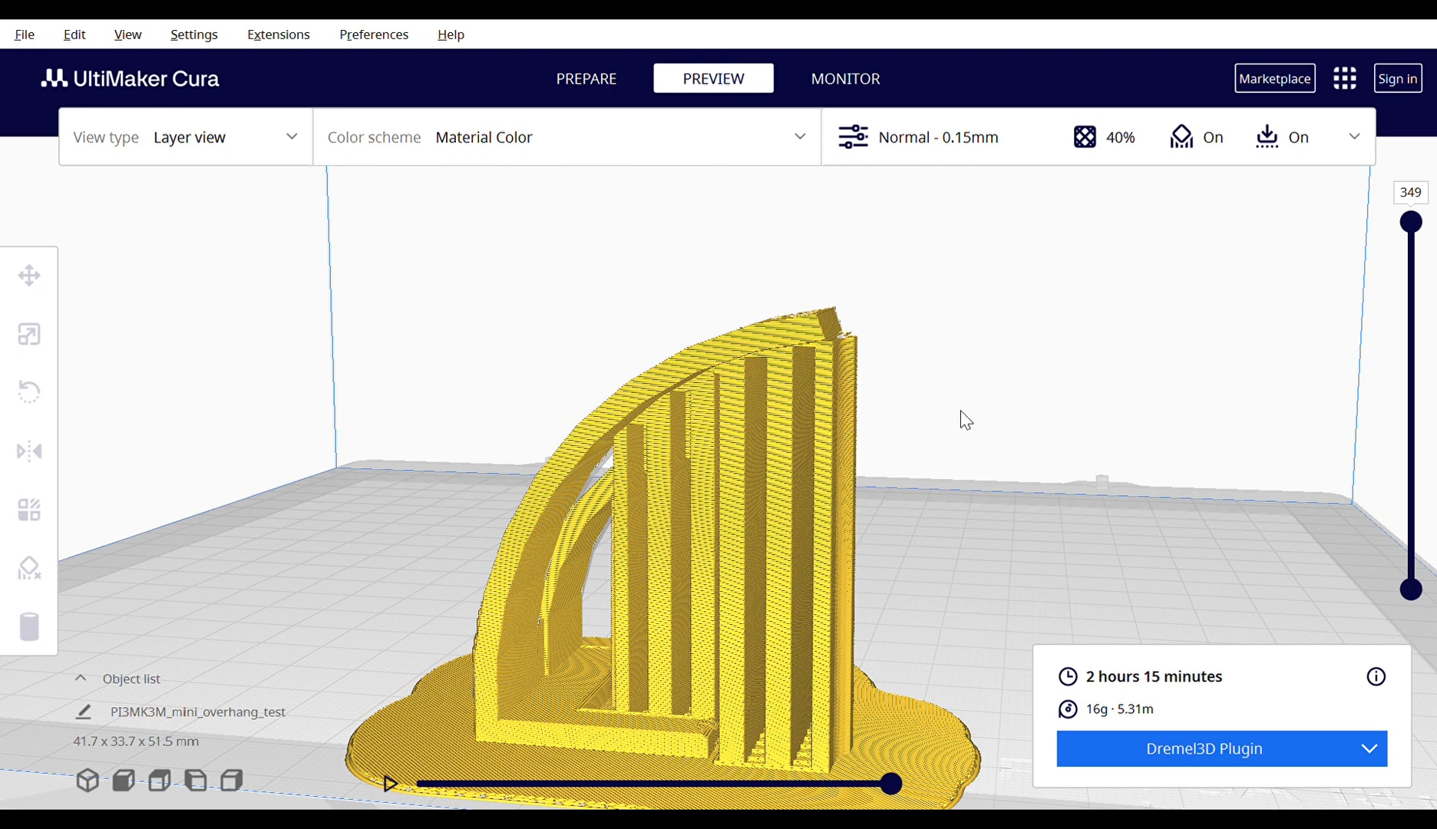
Change the Support Structure from Normal to Tree in the print settings.
click(1351, 137)
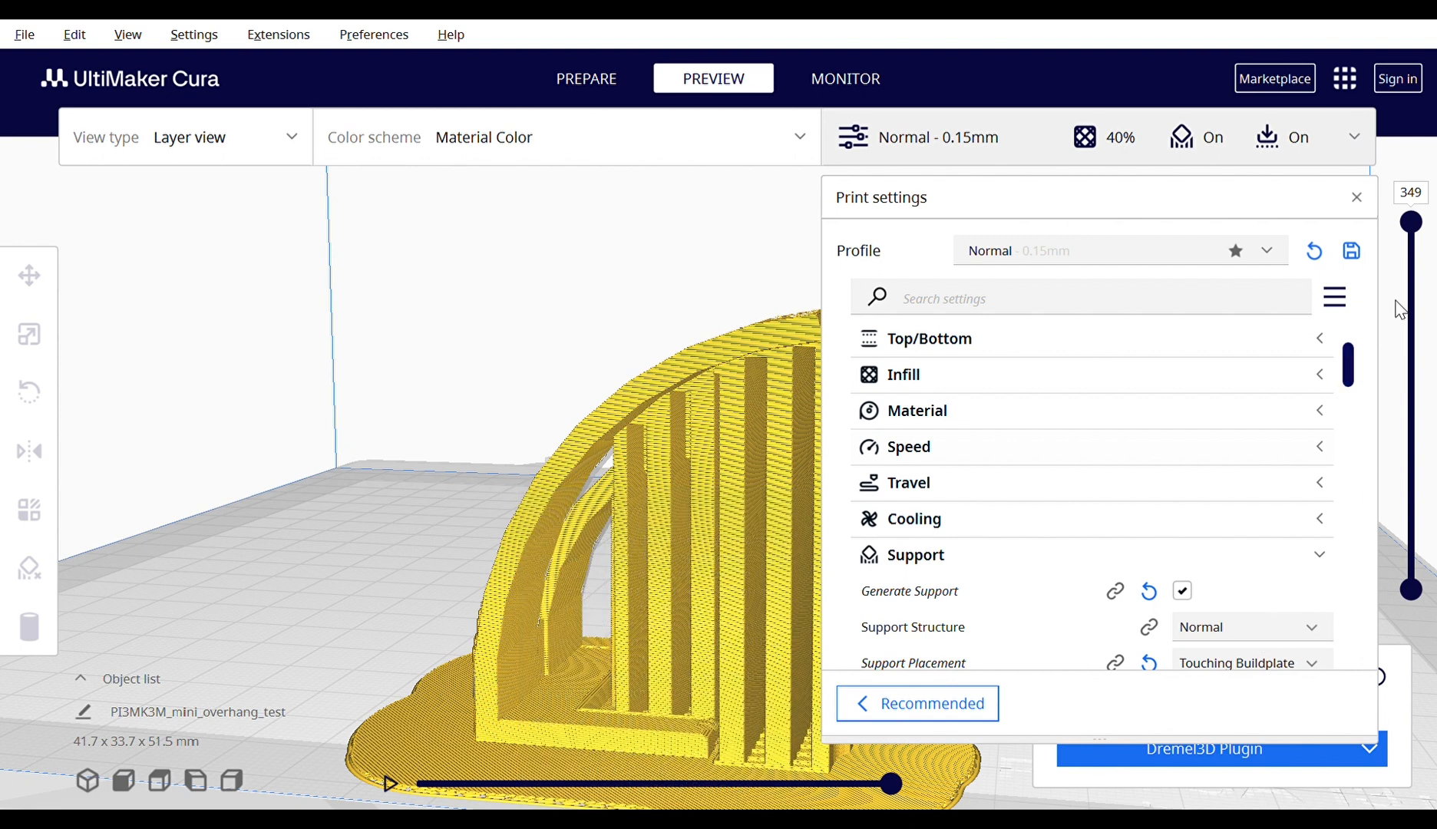
click(1341, 306)
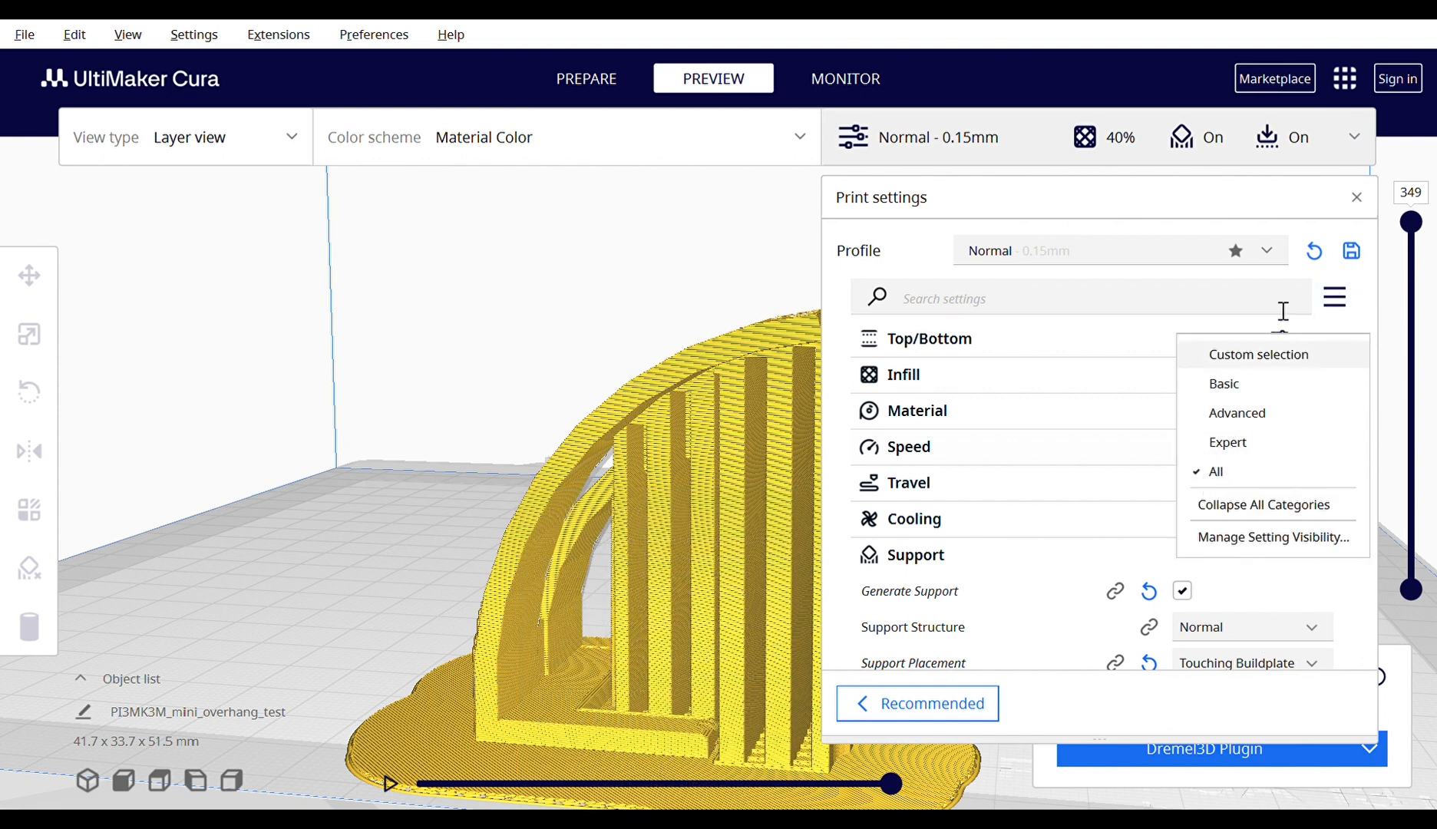
click(1209, 215)
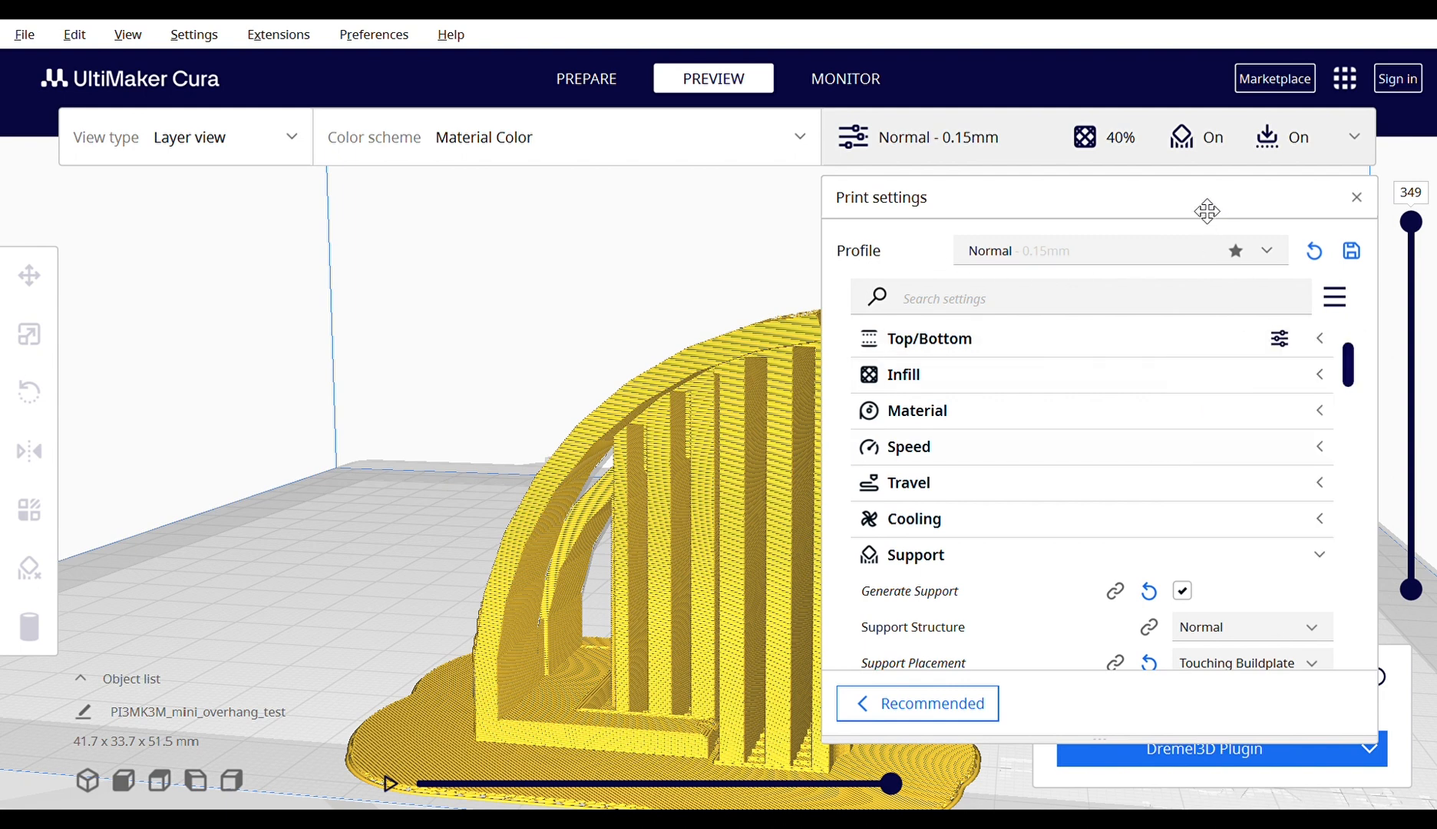
click(1313, 626)
click(1252, 684)
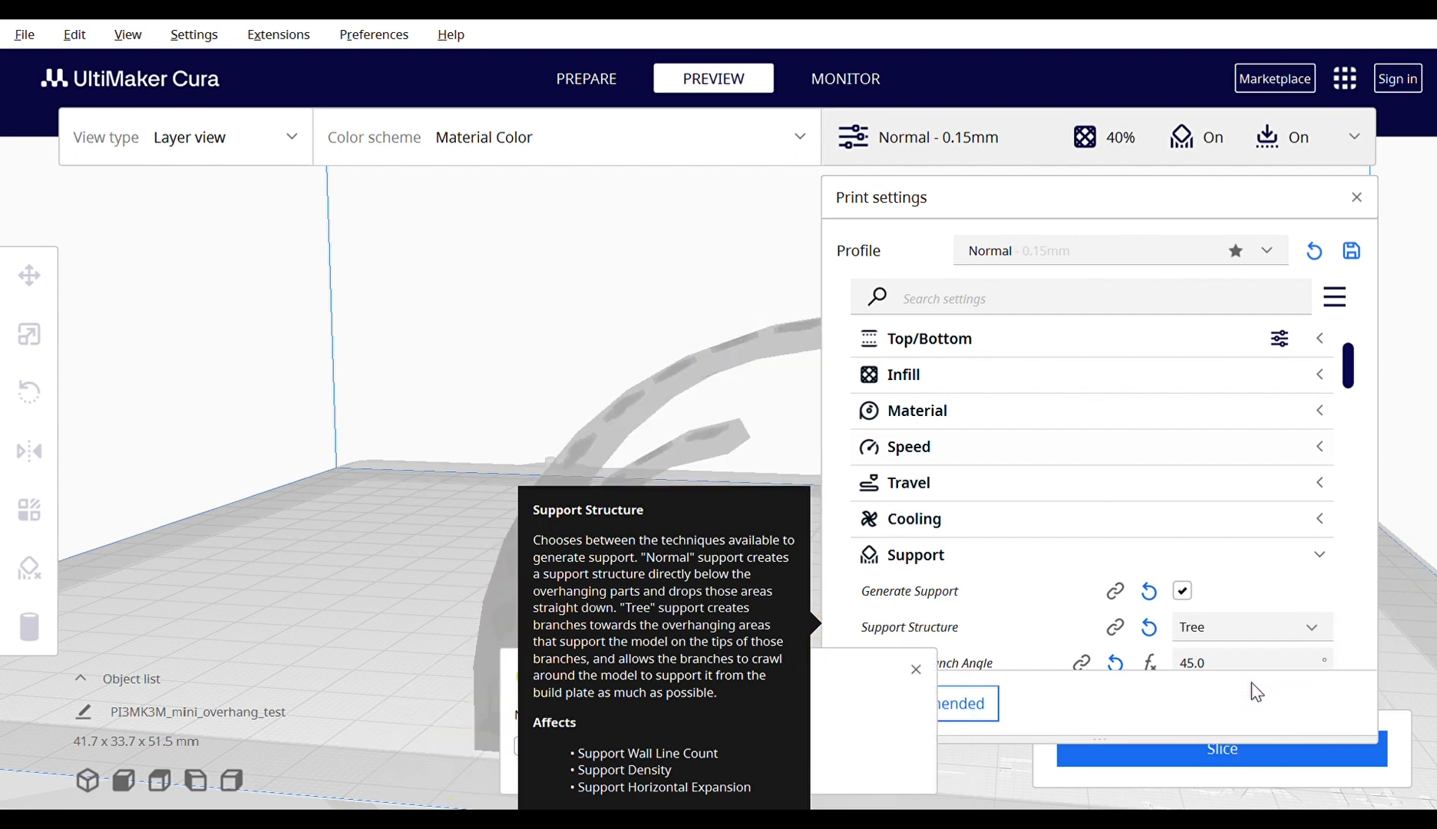
Reslice the model with the tree supports and inspect their branches around the overhangs.
scroll(1050, 601, down, 3)
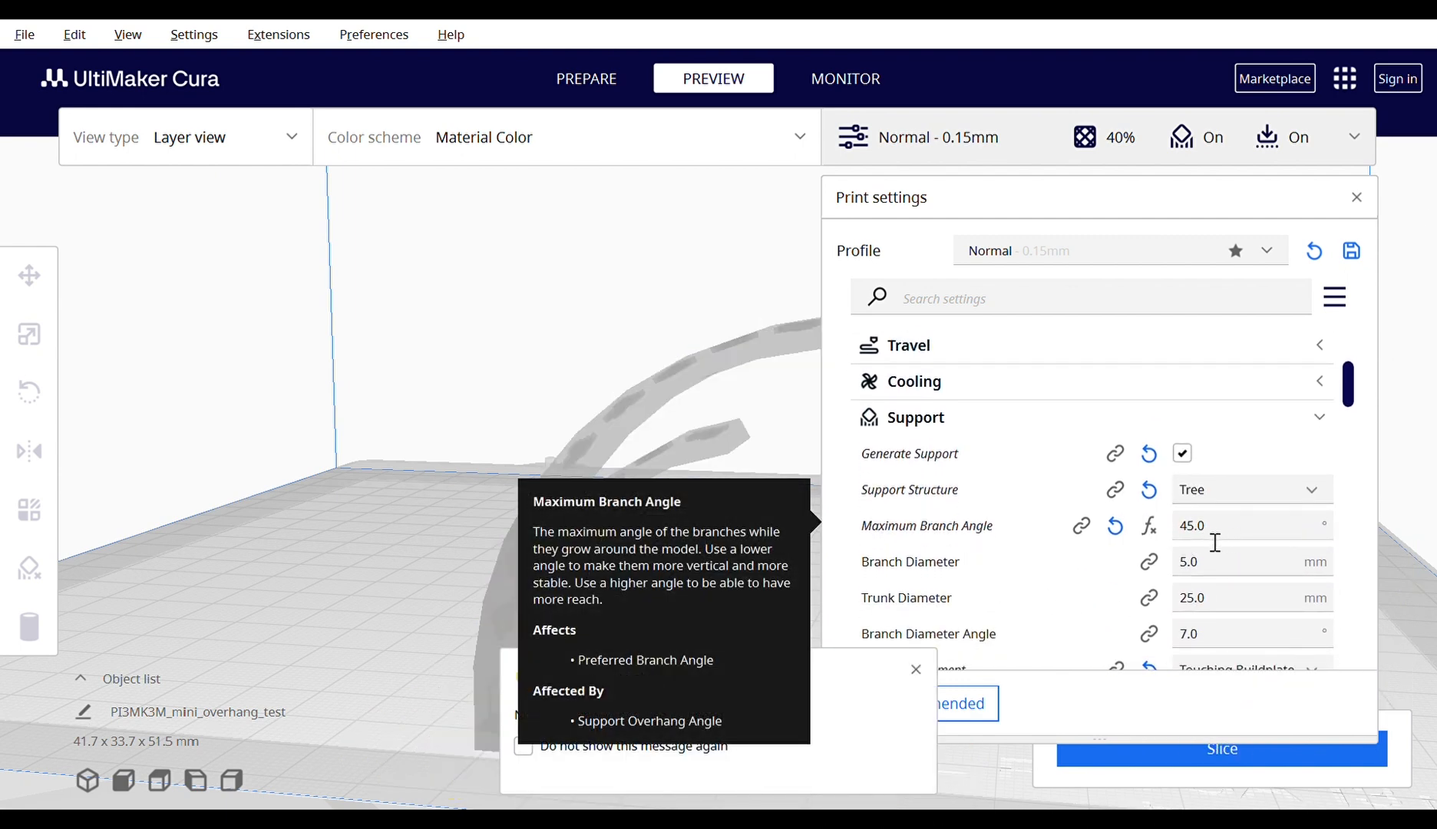
click(1259, 760)
right_drag(726, 626, 575, 638)
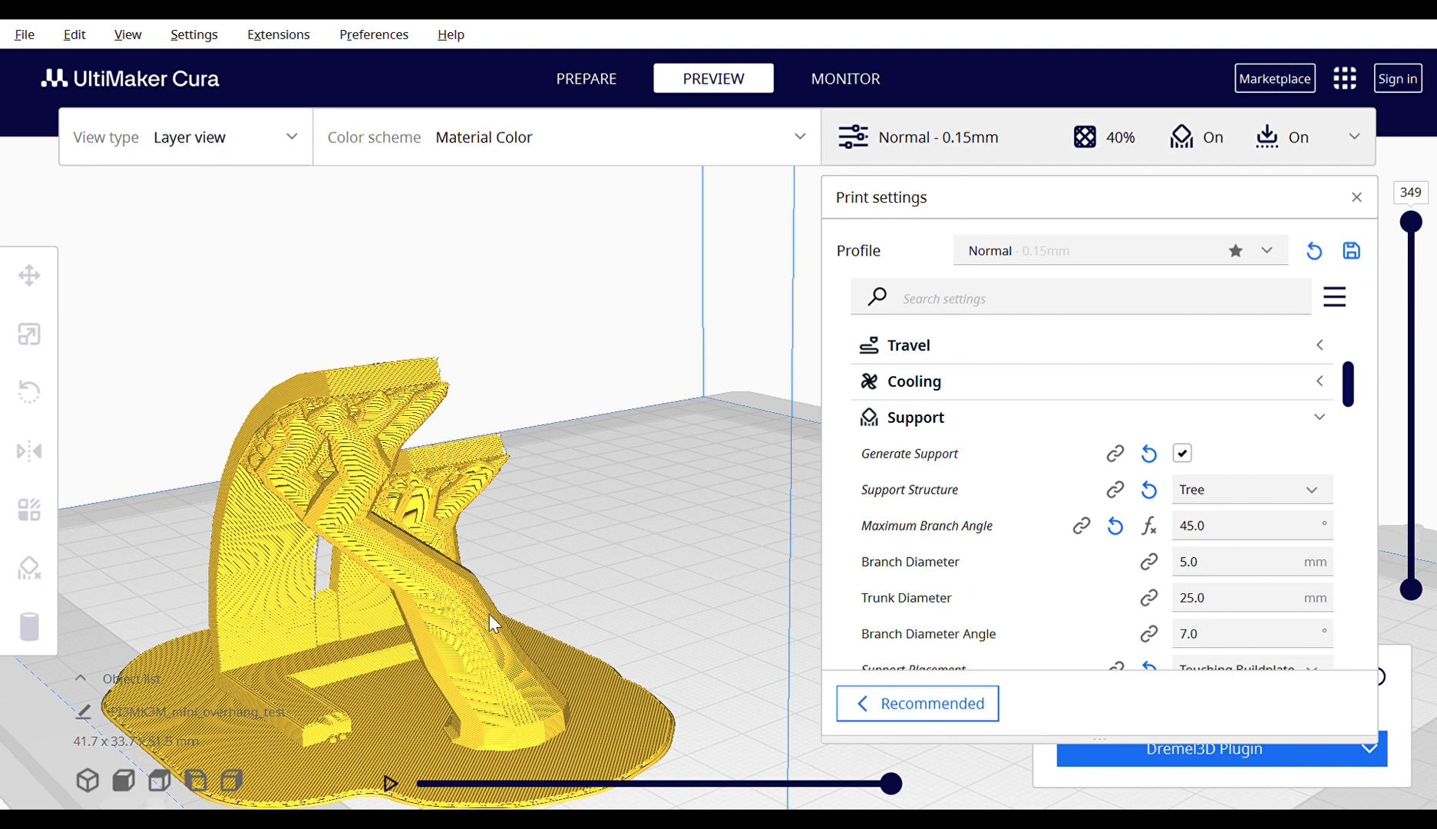
Collapse the Support category and set the Build Plate Adhesion Type to Skirt.
click(1326, 422)
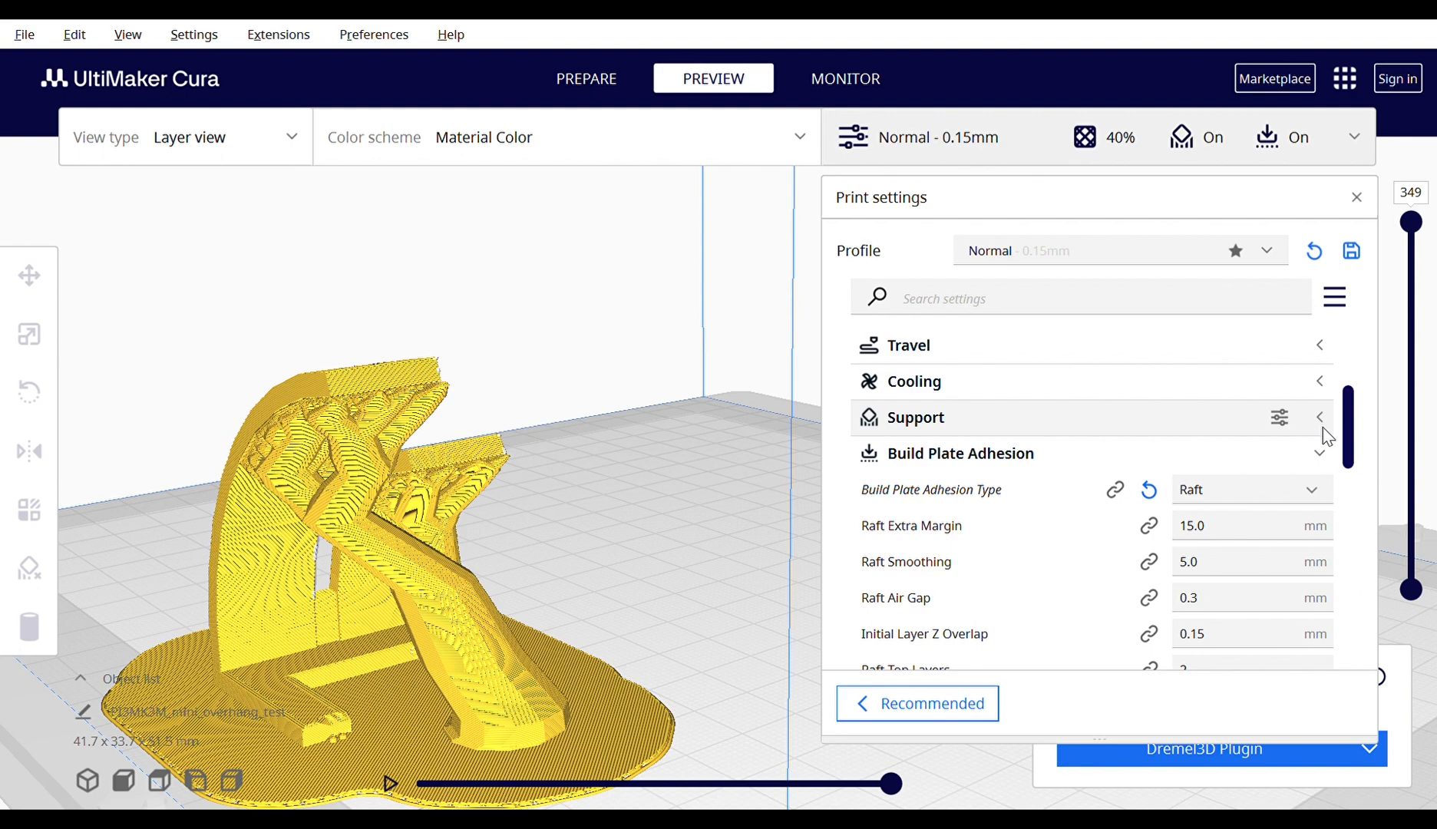
click(1314, 491)
click(1268, 521)
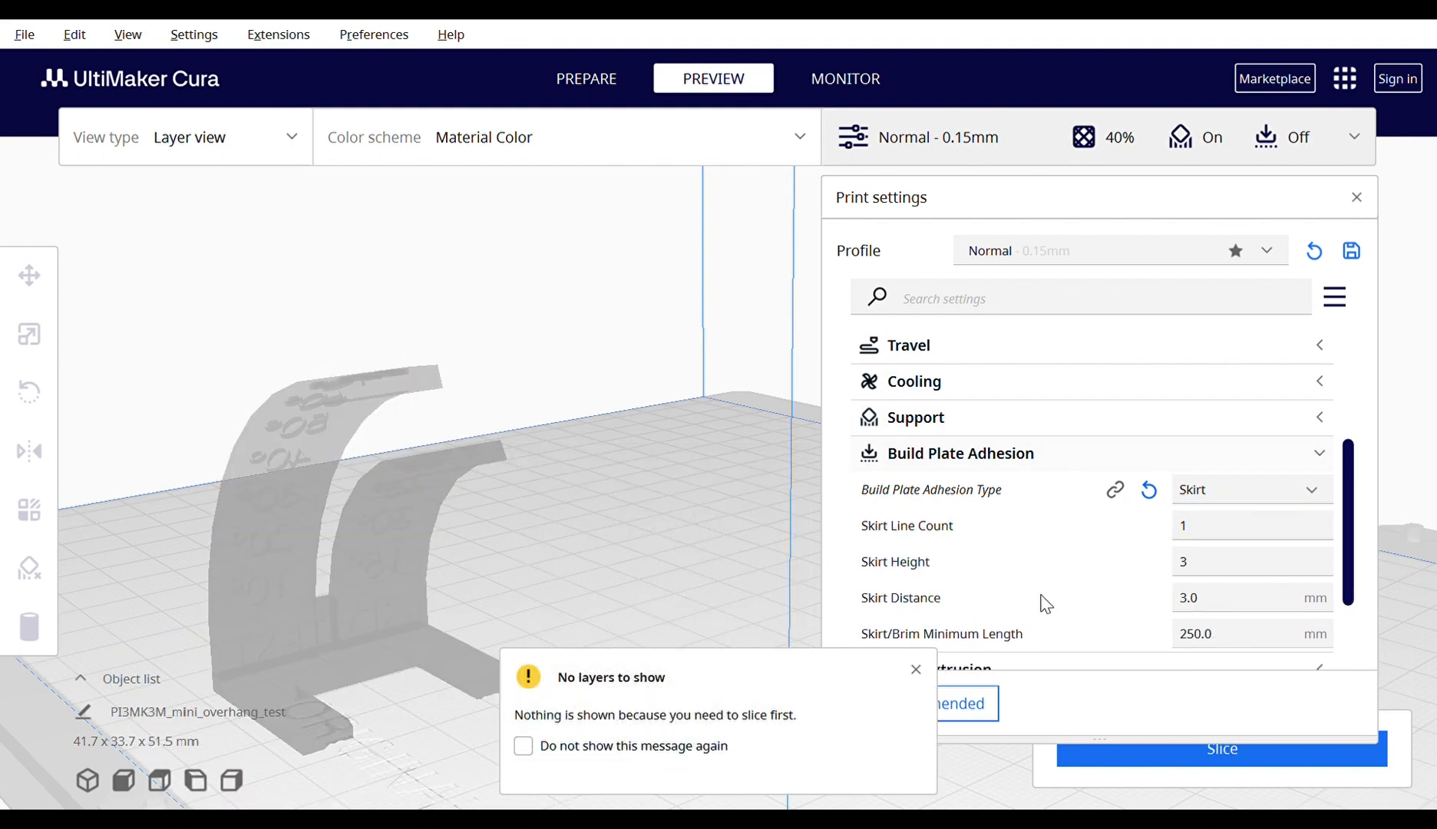
Reslice the overhang test with the skirt and inspect the skirt line around the model's base.
click(1244, 756)
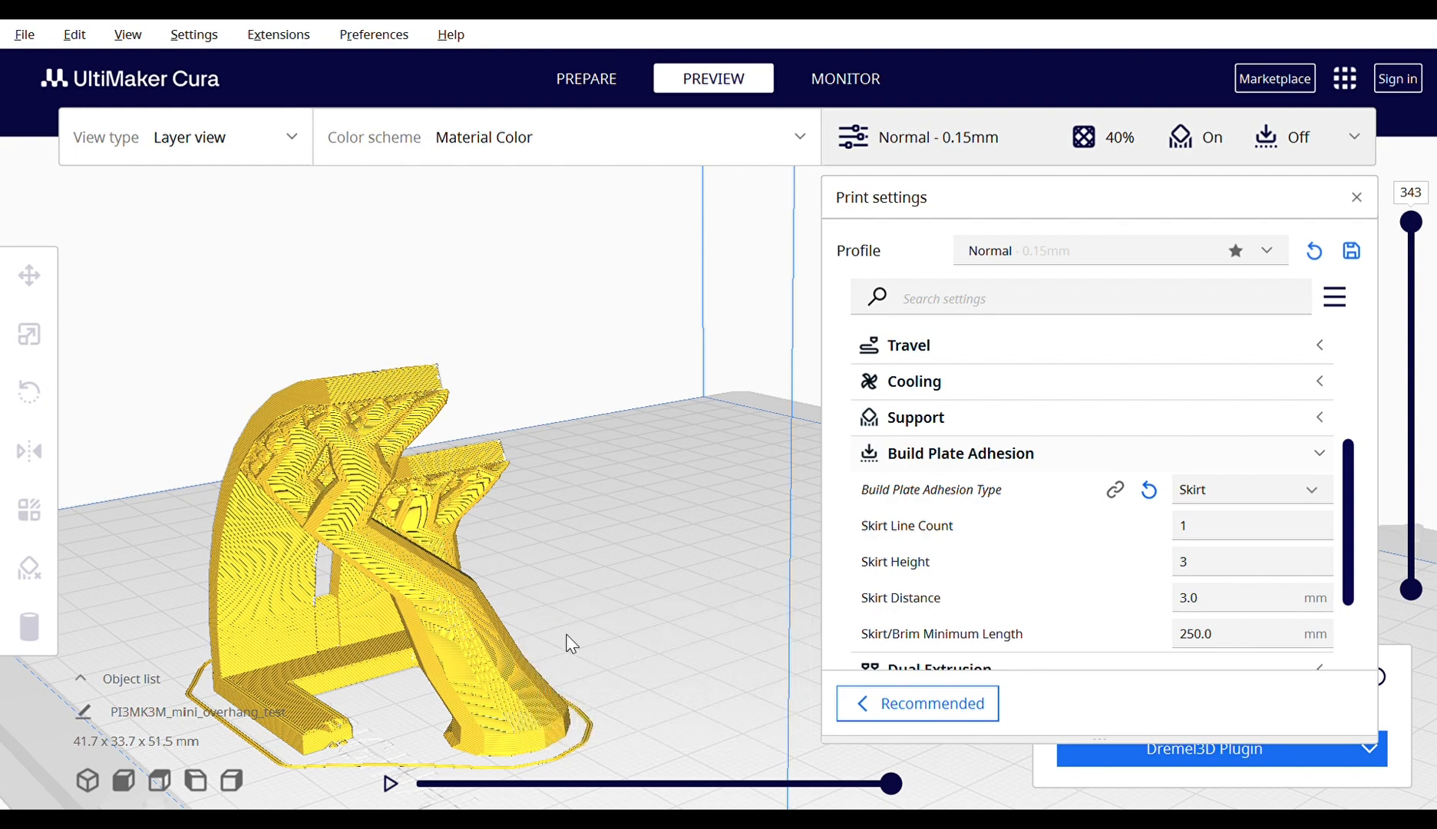
right_drag(329, 723, 445, 706)
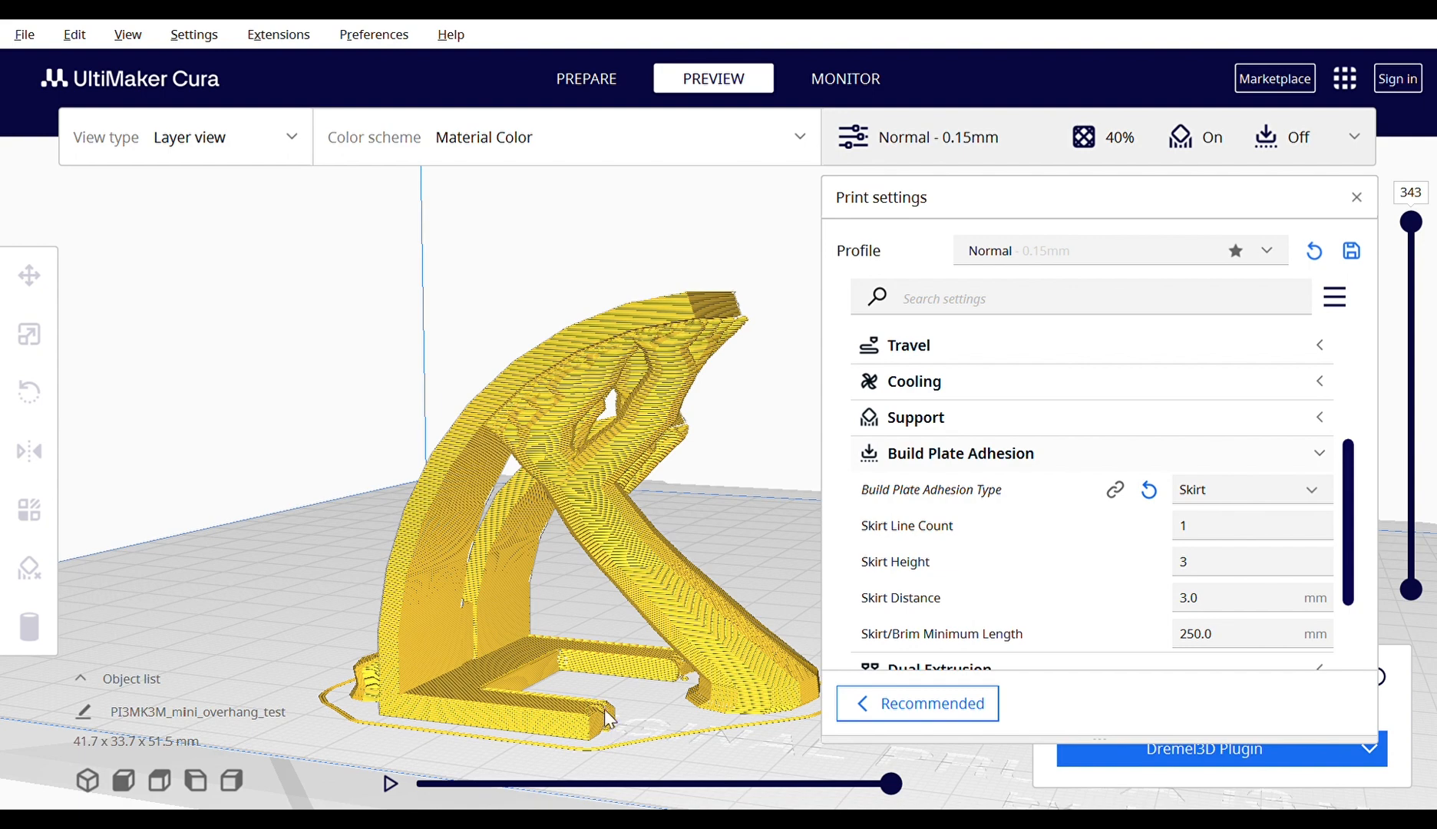
right_drag(617, 734, 558, 732)
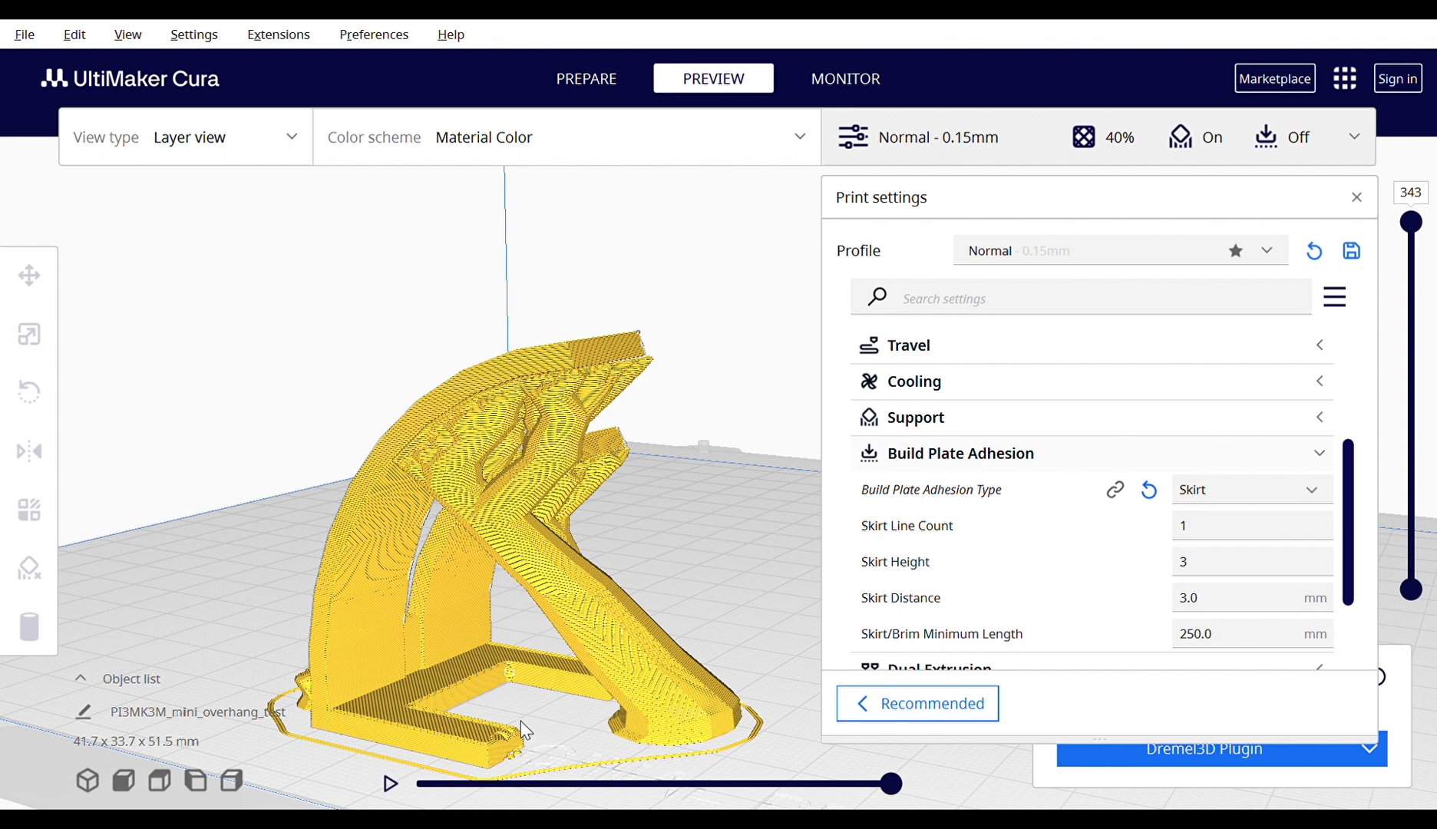
Change the Build Plate Adhesion Type to Brim and reslice the model to inspect the brim around its base.
click(1311, 496)
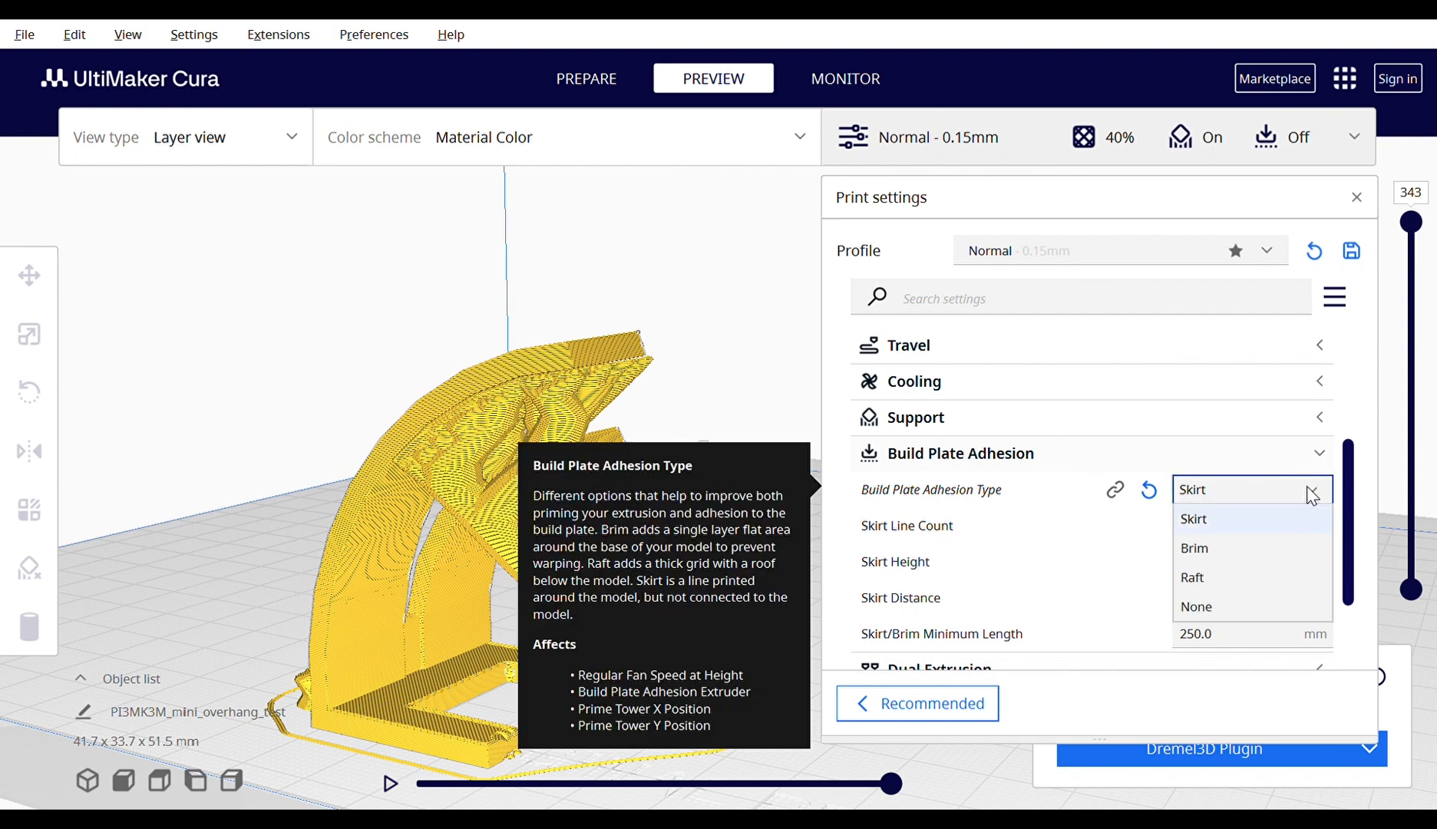
click(1256, 557)
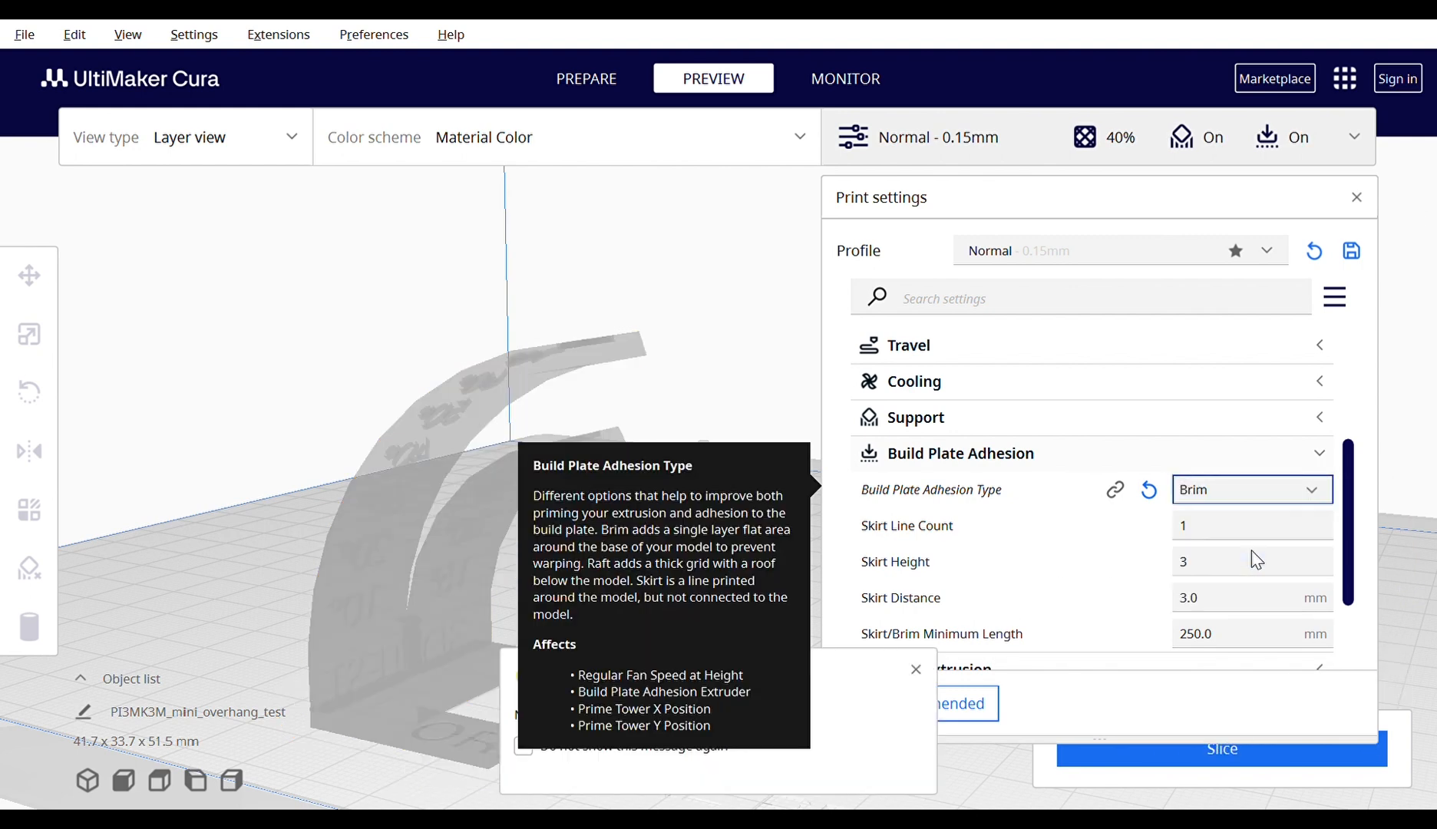
click(1190, 759)
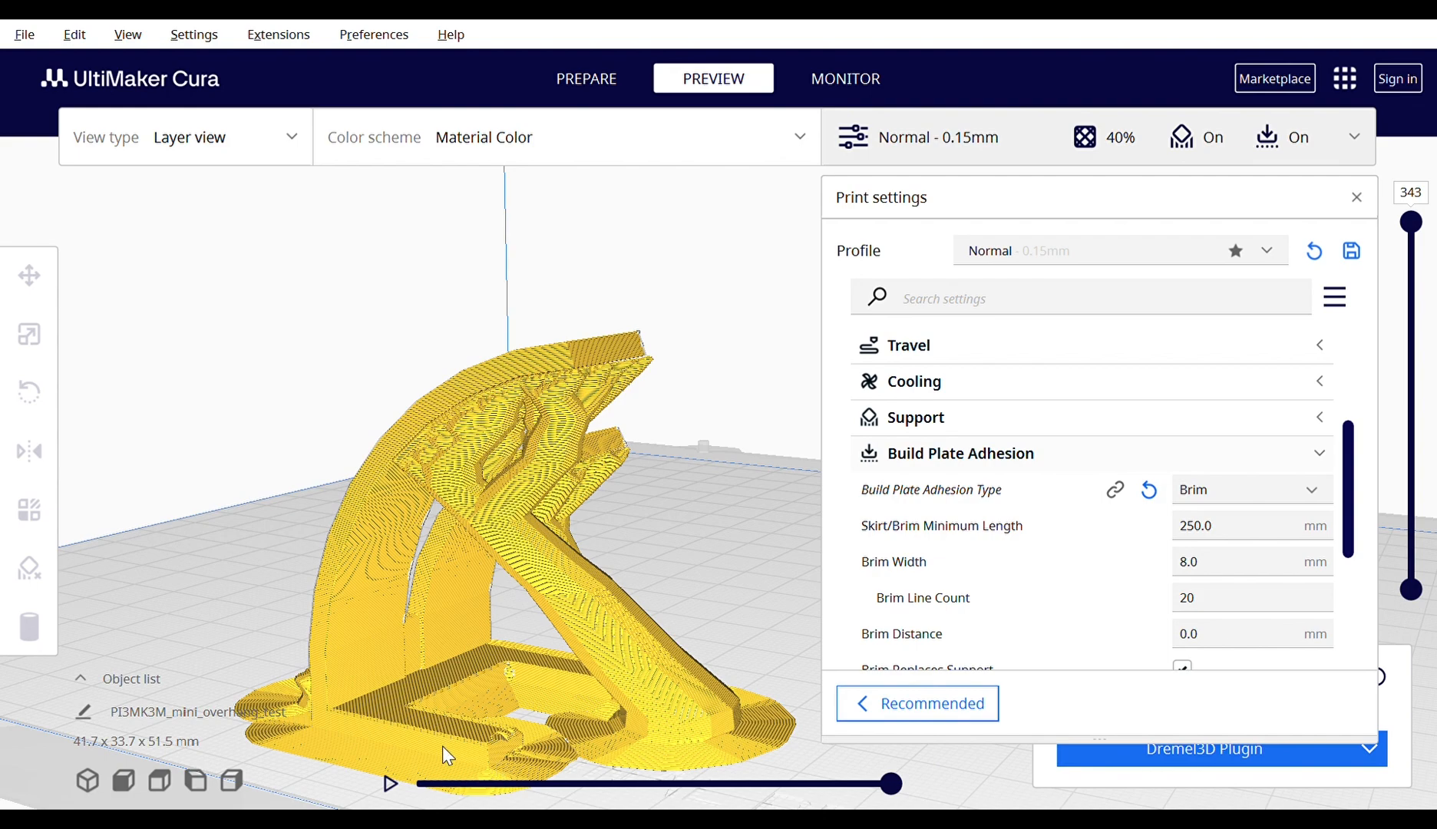
right_drag(442, 747, 454, 689)
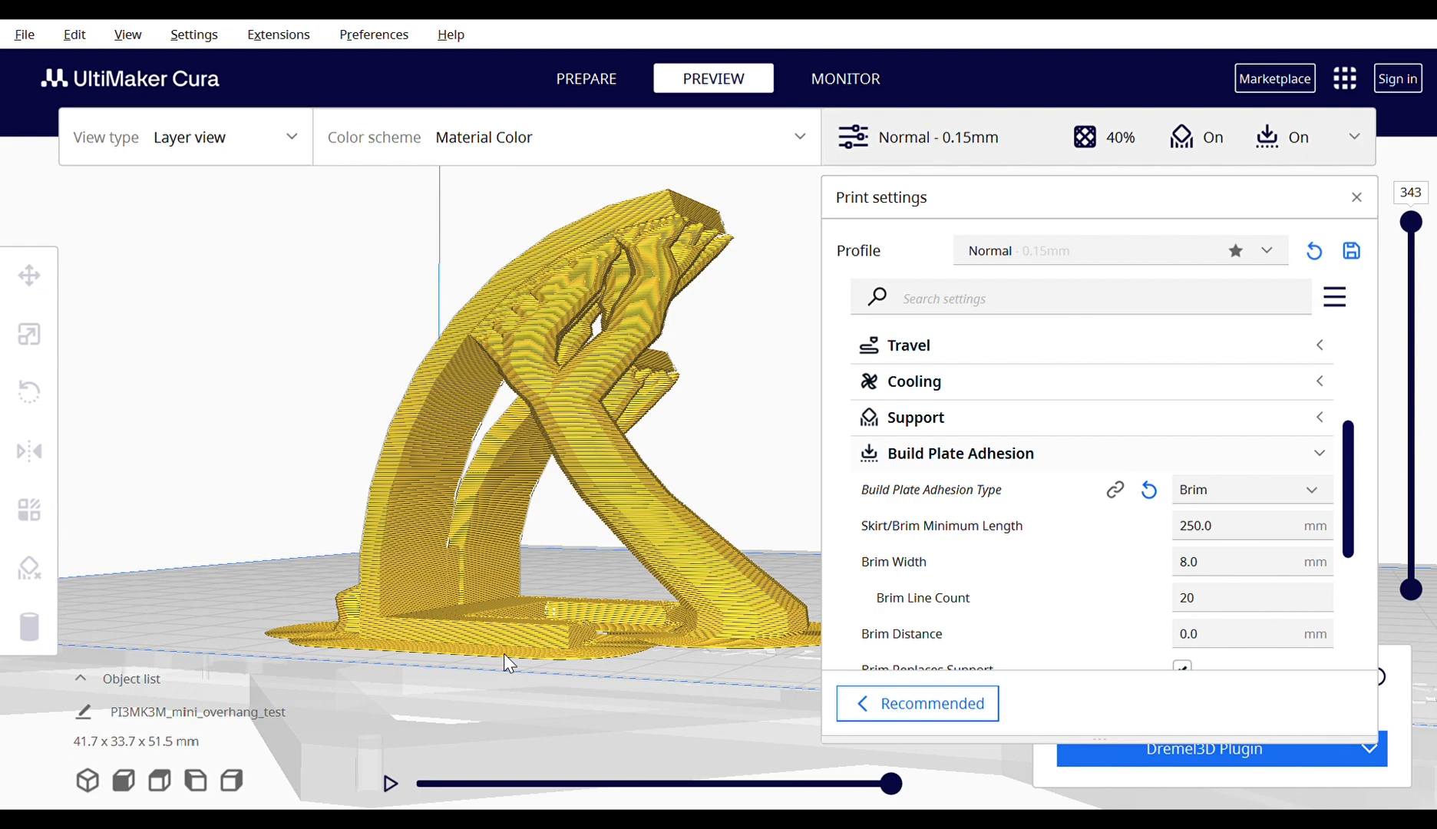
mouse_move(507, 664)
right_down()
mouse_move(538, 687)
mouse_move(520, 662)
right_up()
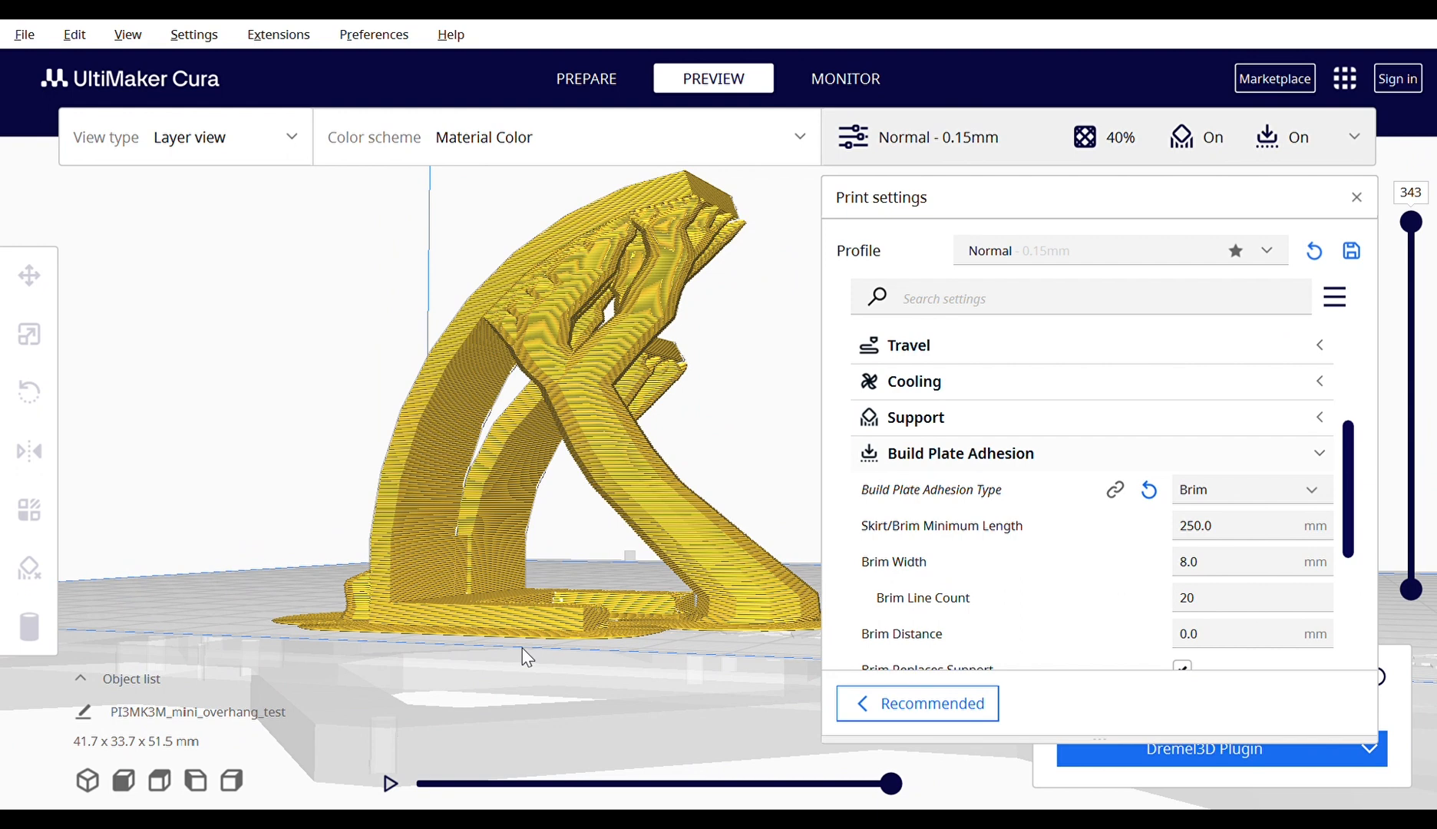
Reslice the model with the Build Plate Adhesion Type set to Raft to inspect the raft, and collapse the Build Plate Adhesion category.
click(1312, 496)
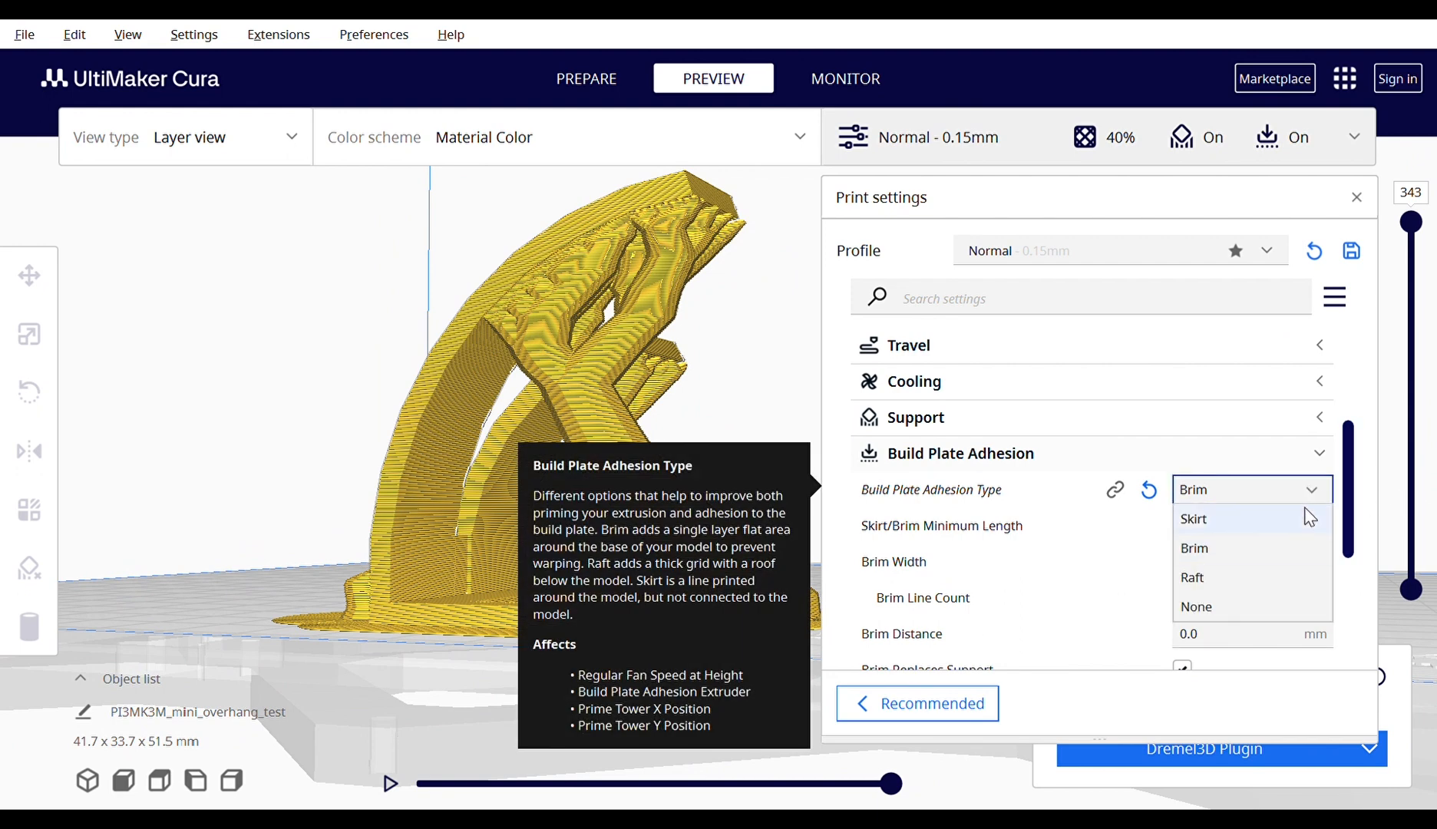
click(1263, 586)
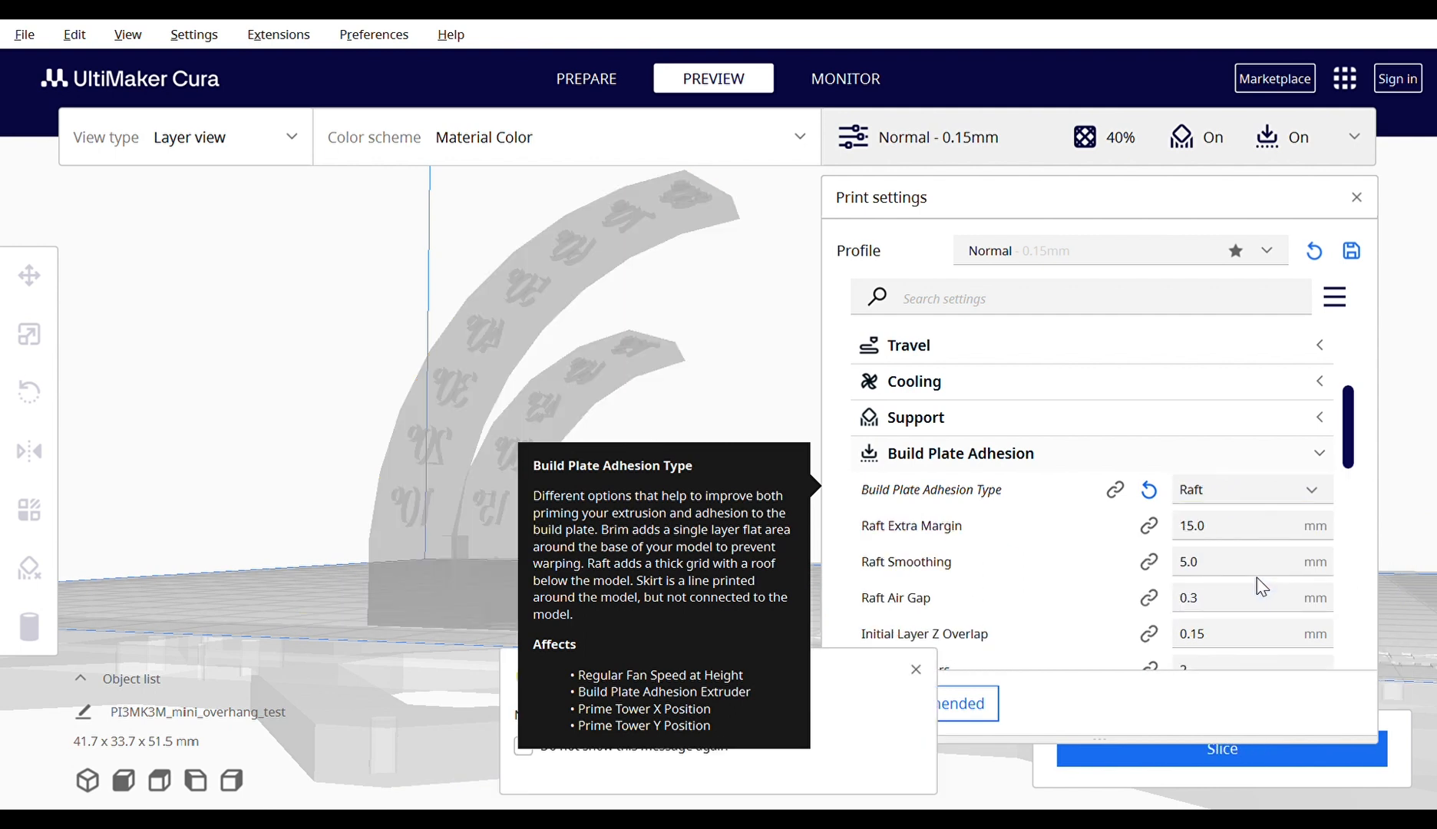
click(1241, 761)
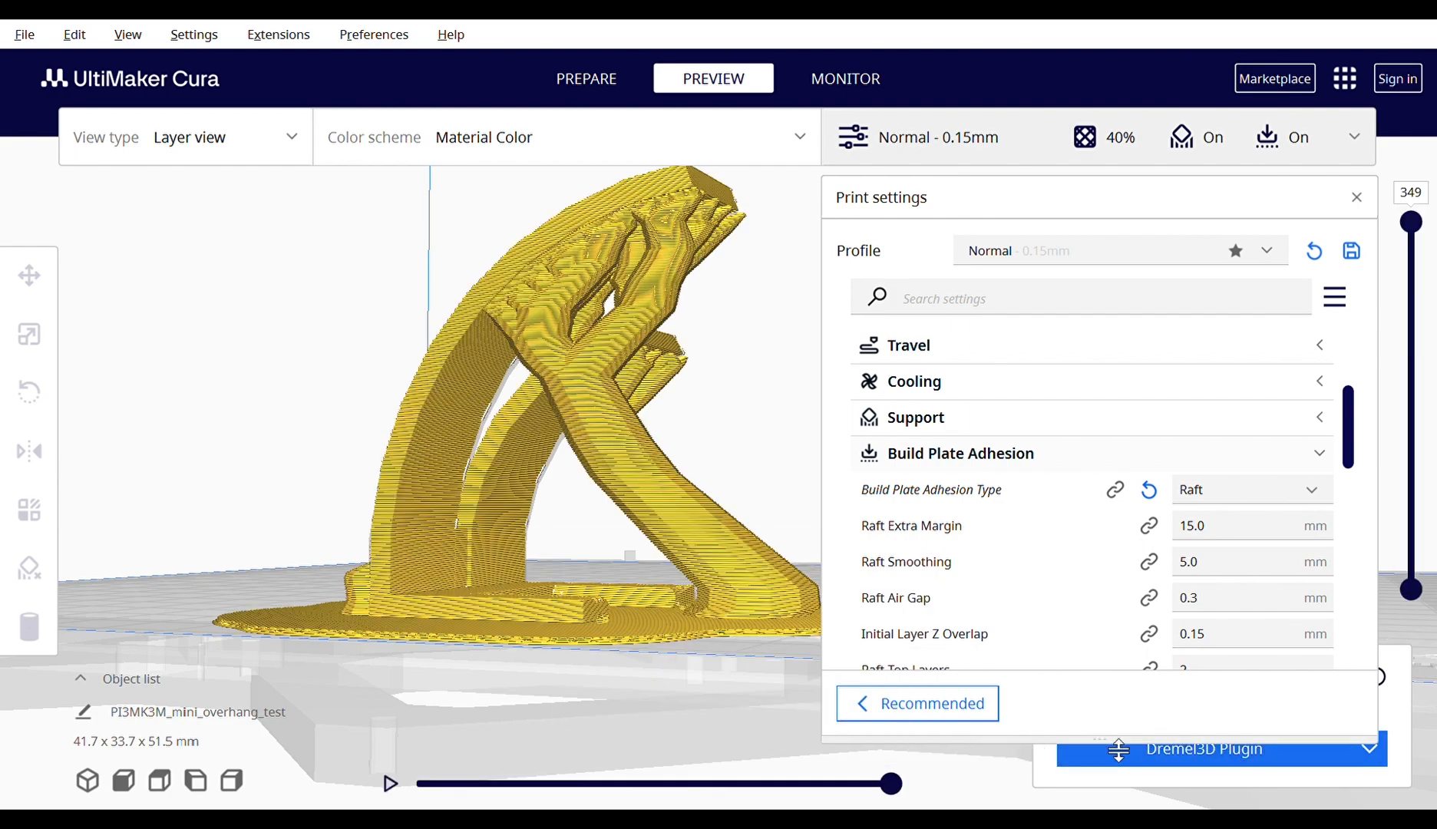
right_drag(740, 623, 697, 644)
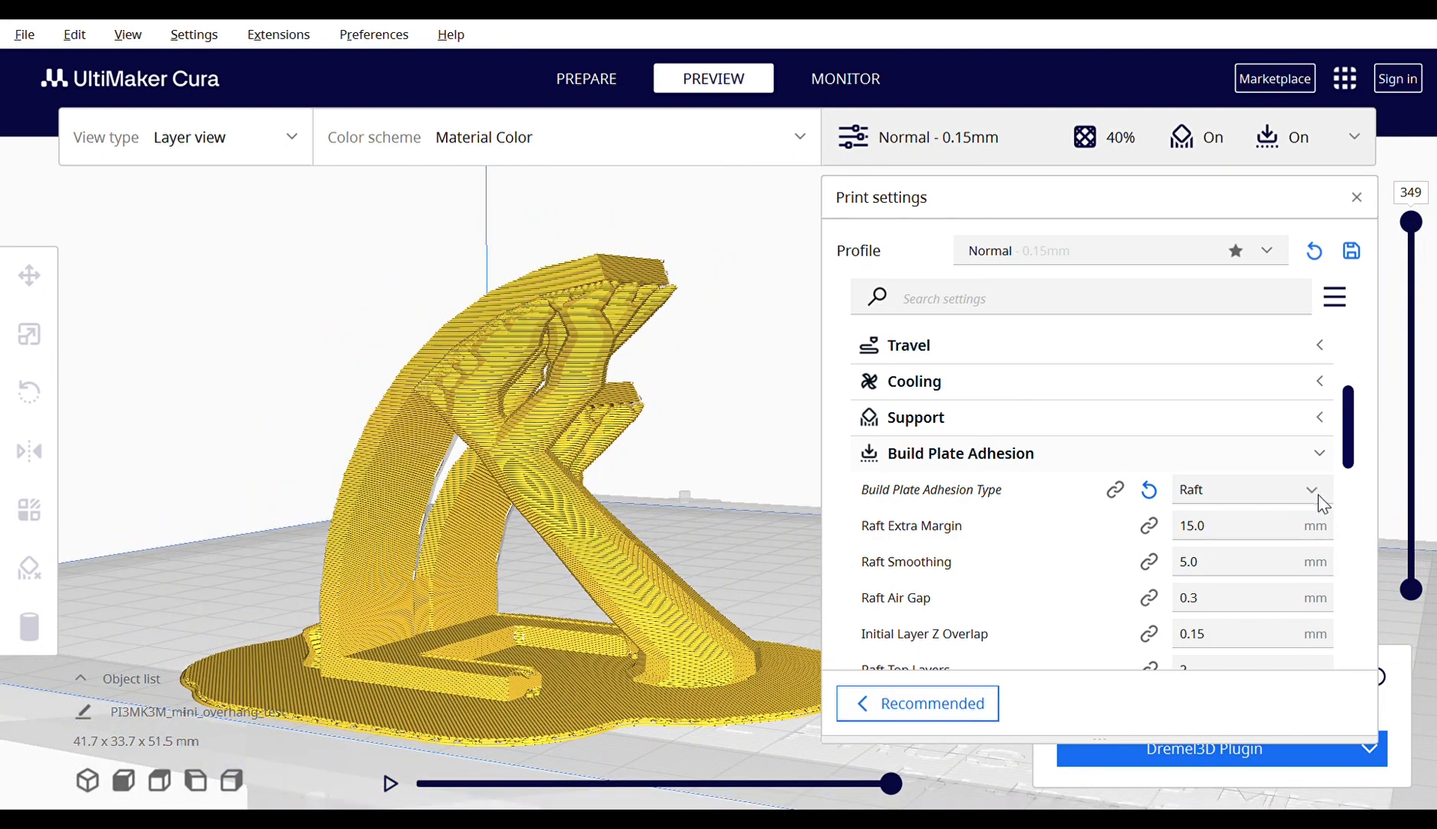
click(1319, 453)
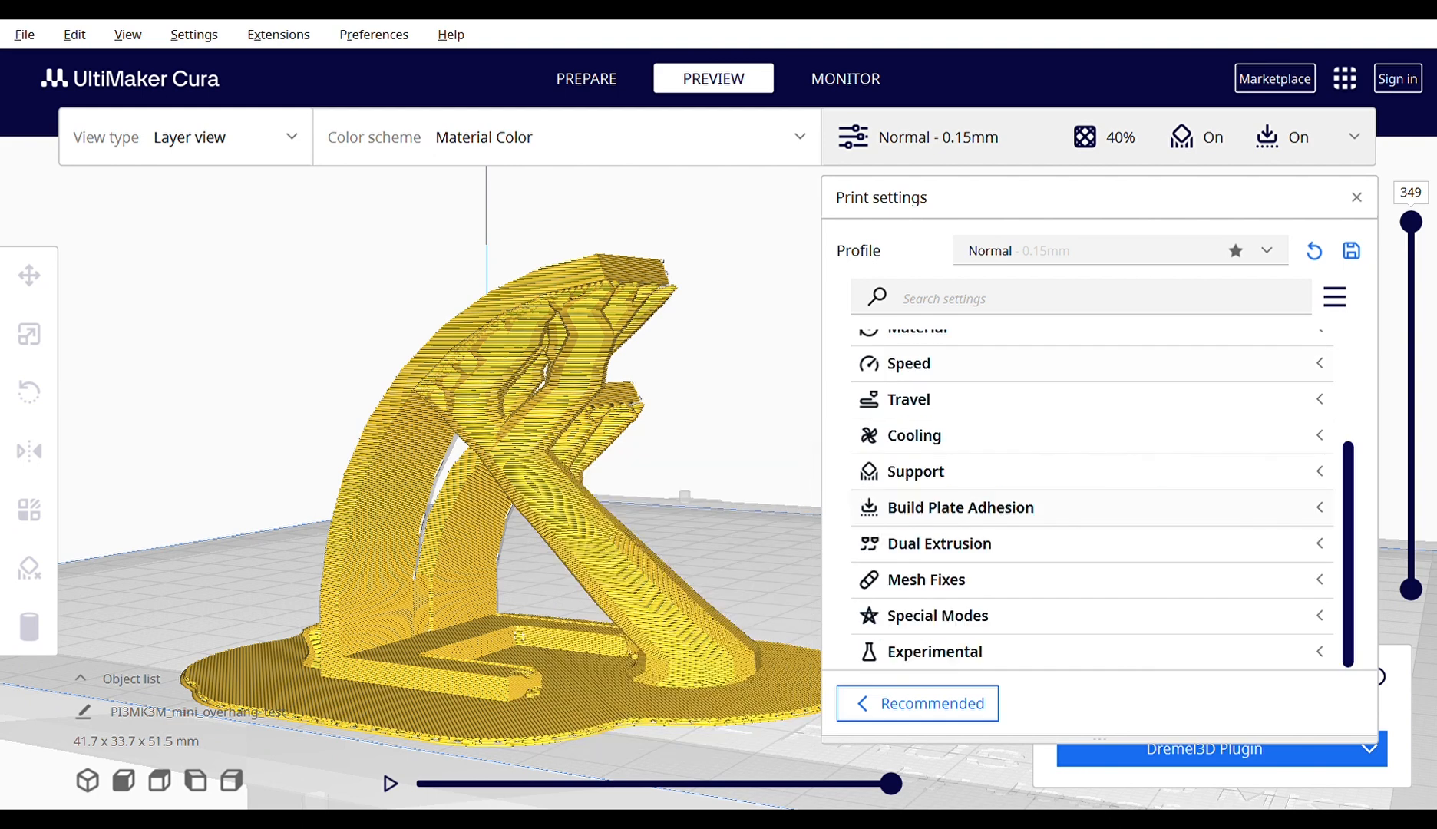